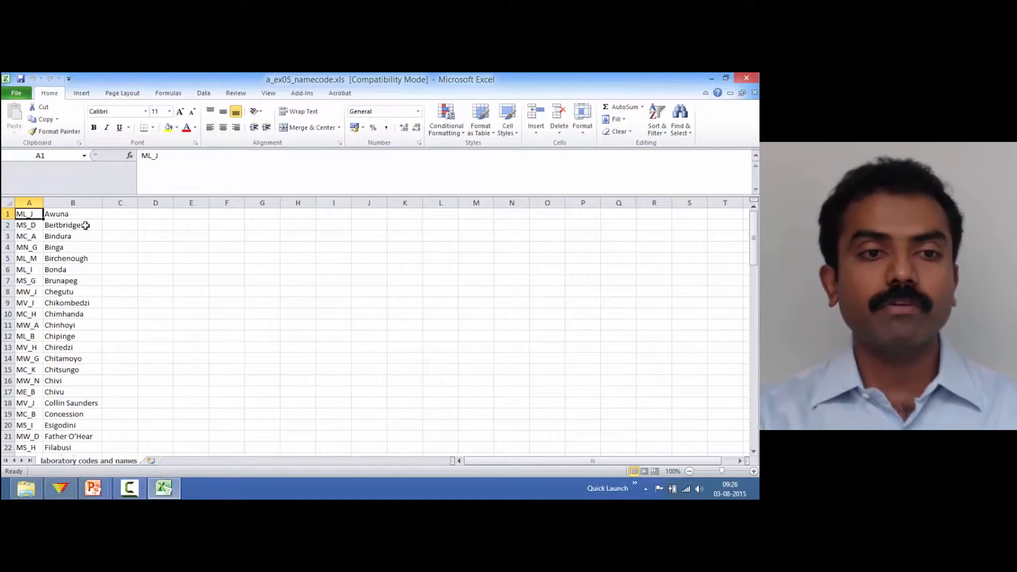
Move the laboratory names column in front of the laboratory codes column by cutting column B and inserting it before column A.
right_click(76, 203)
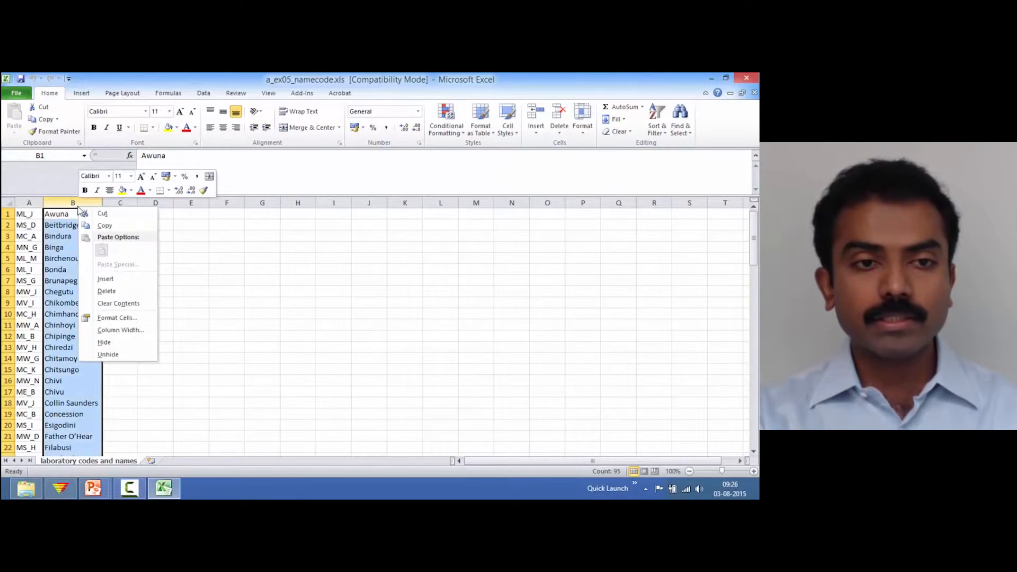
left_click(103, 225)
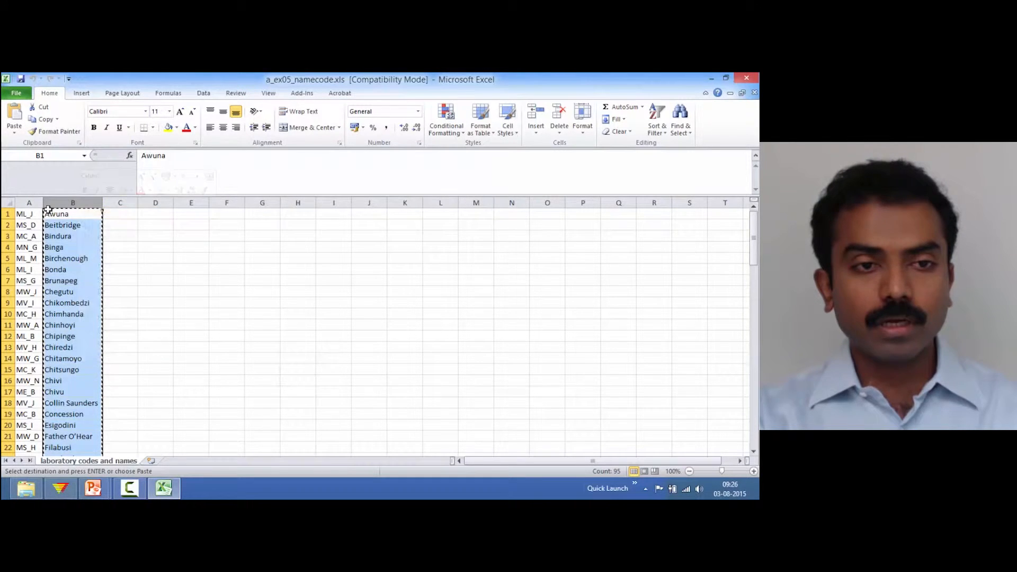
right_click(34, 203)
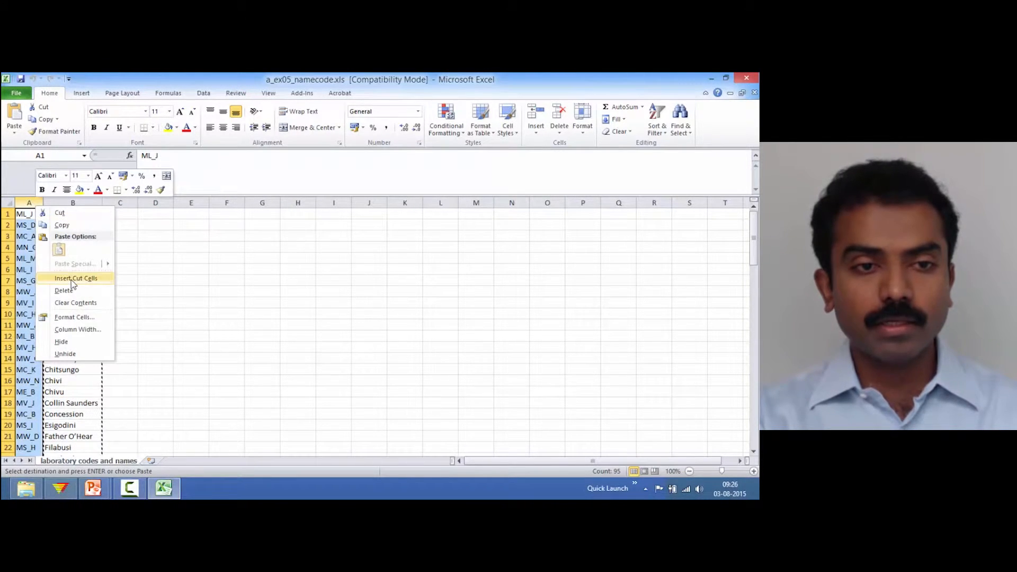
left_click(69, 275)
left_click(33, 216)
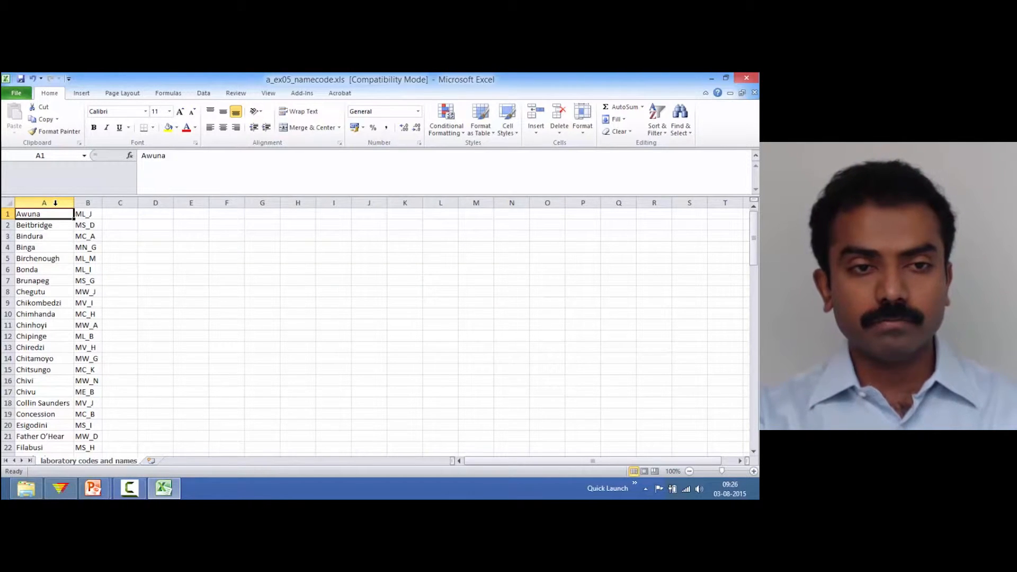
Sort the laboratory names in column A from A to Z, expanding the selection so the codes stay with their names.
left_click(55, 203)
right_click(56, 205)
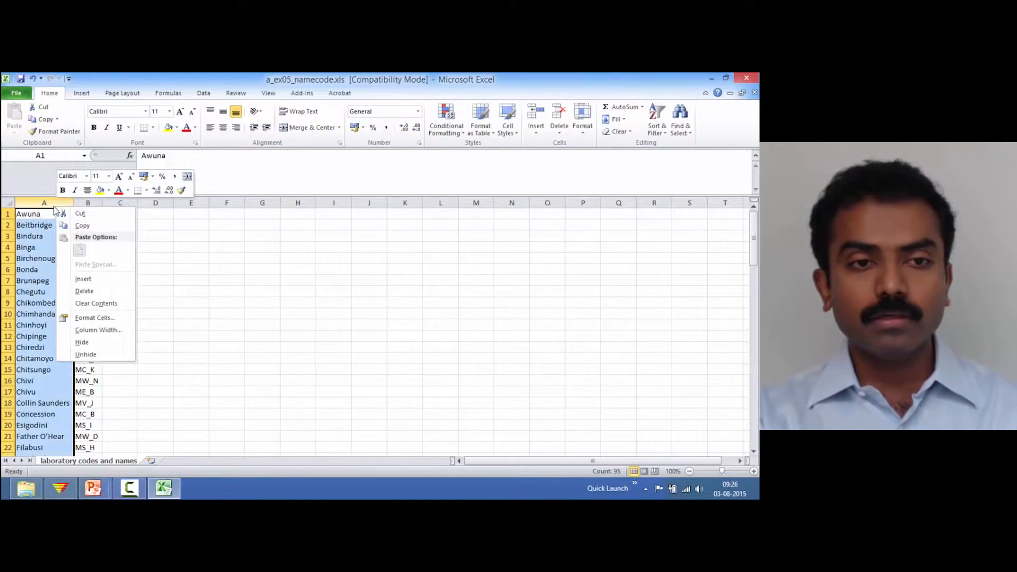
key("Escape")
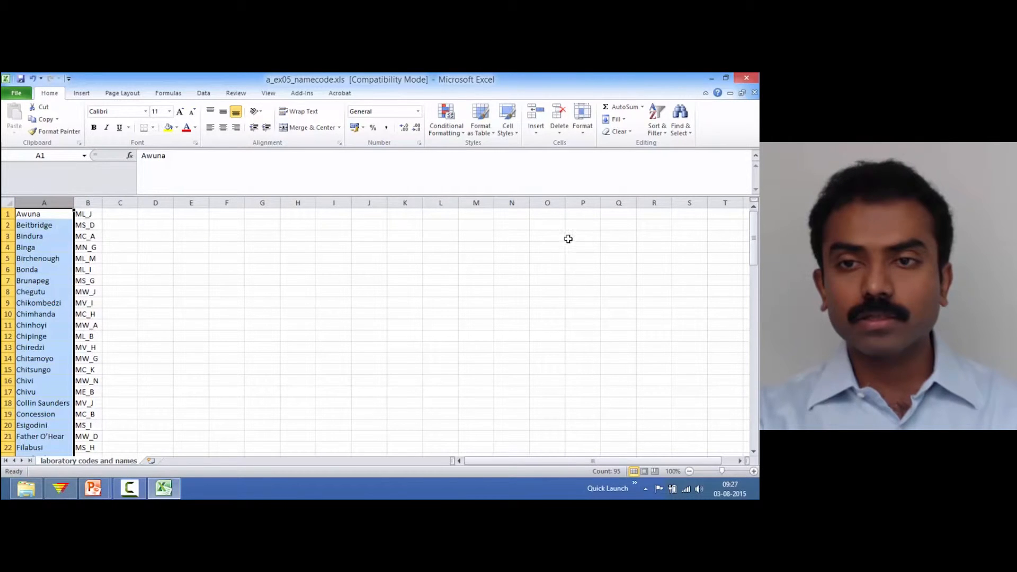
left_click(657, 126)
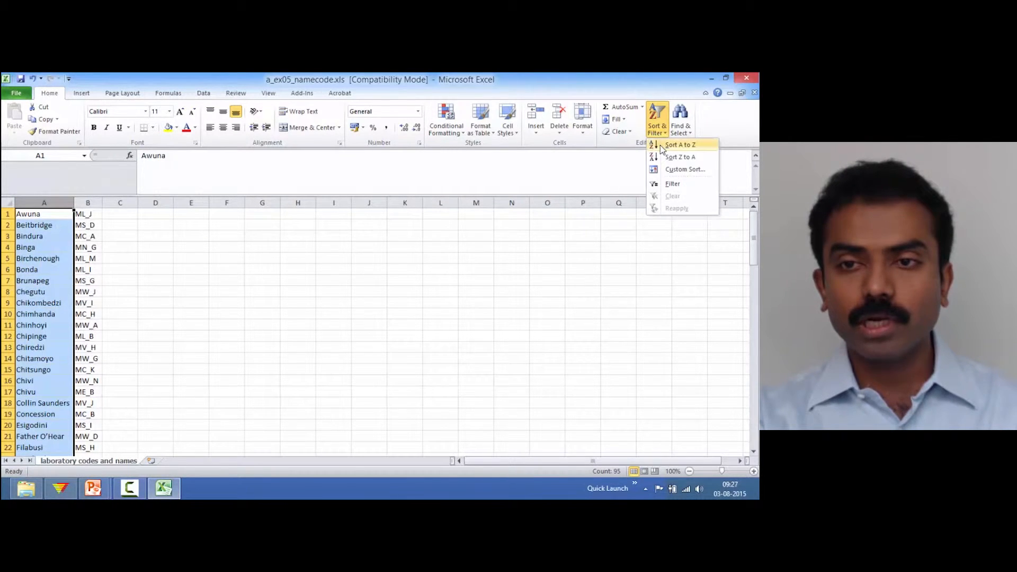
left_click(661, 145)
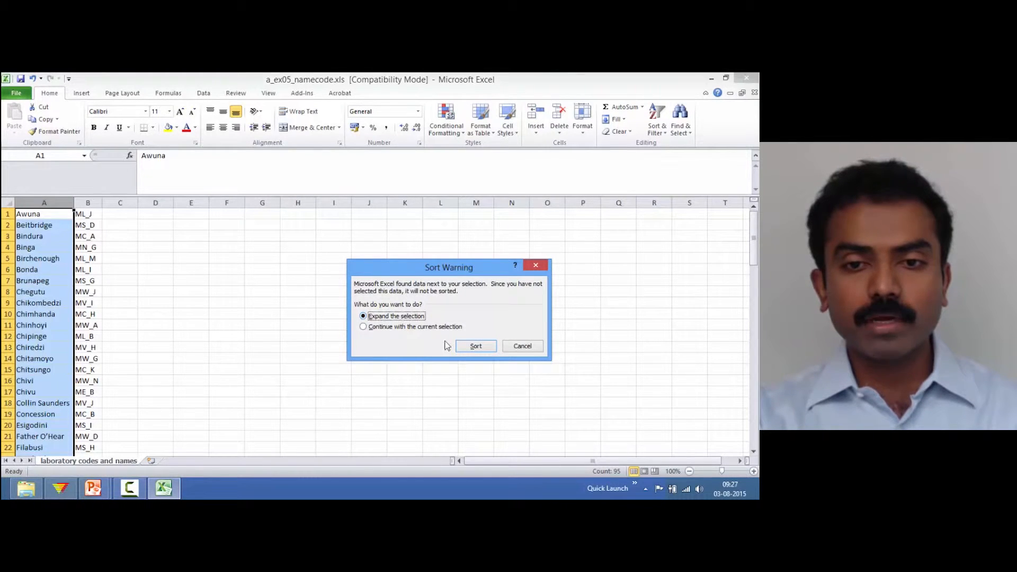
left_click(475, 348)
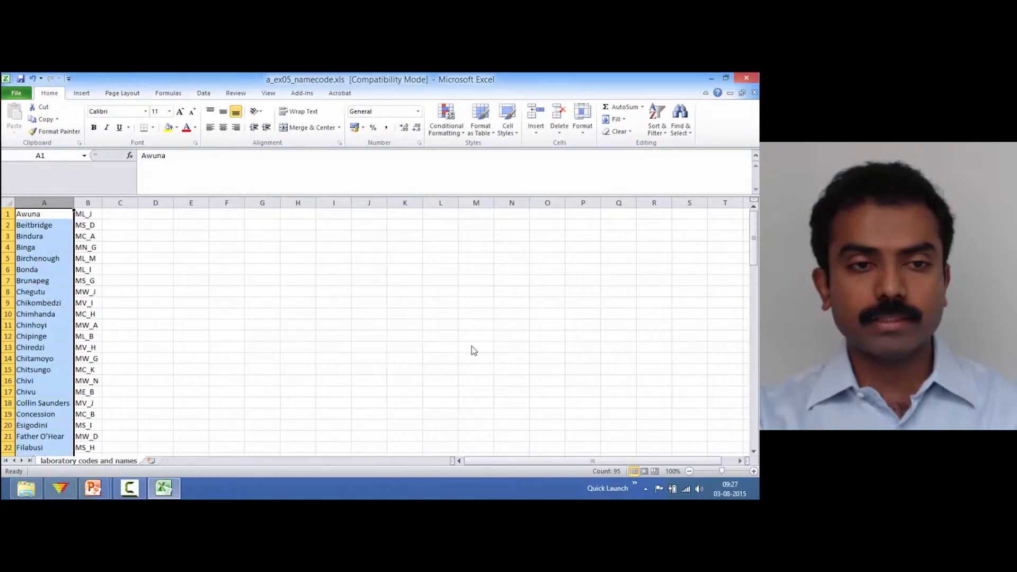
Examine the first laboratory names in column A for alphabetical order, ending back at cell A1.
left_click(38, 215)
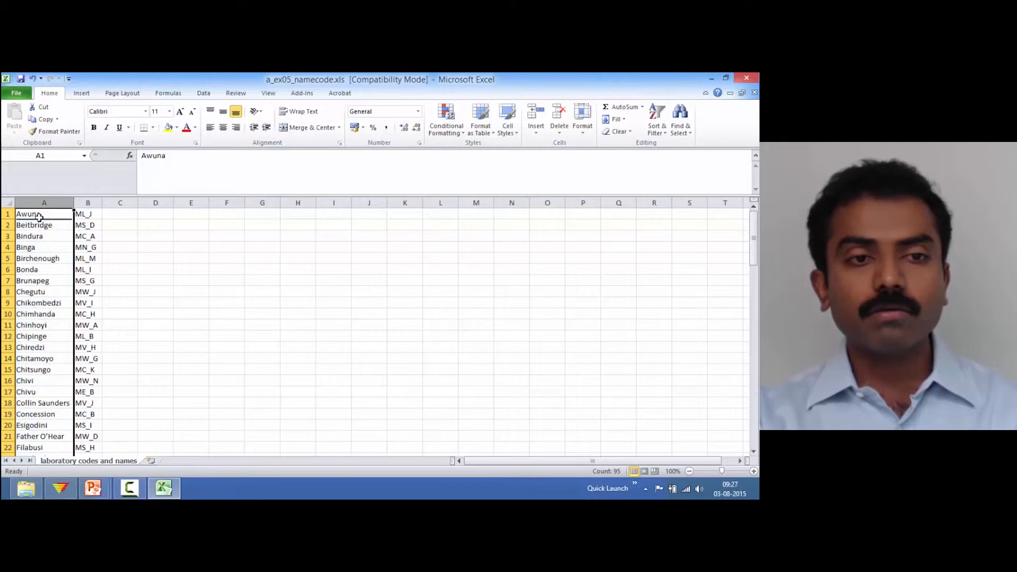
key("Down")
key("Down")
key("Down")
key("Down")
key("Down")
key("Down")
key("Down")
key("Down")
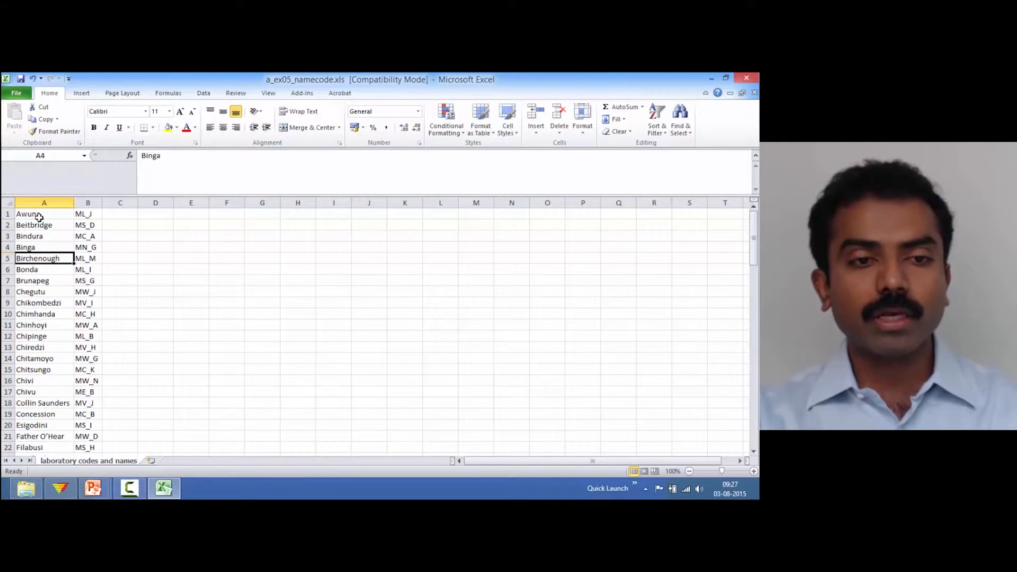
key("Up")
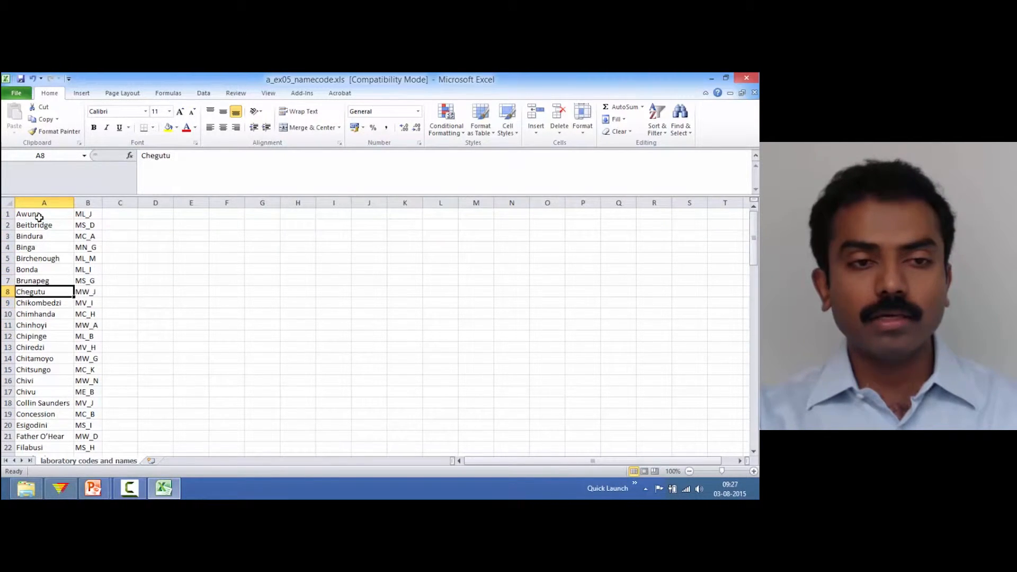
key("Up")
key("Up")
key("Up")
key("Up")
key("Up")
key("Up")
key("Up")
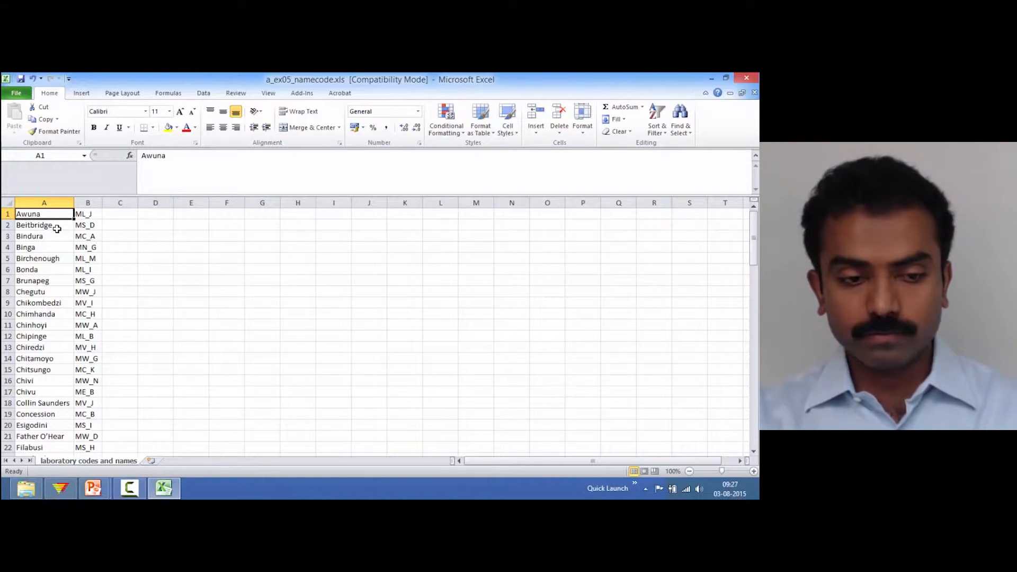
Copy all laboratory names and codes in A1:B95.
key("ctrl+shift+Down")
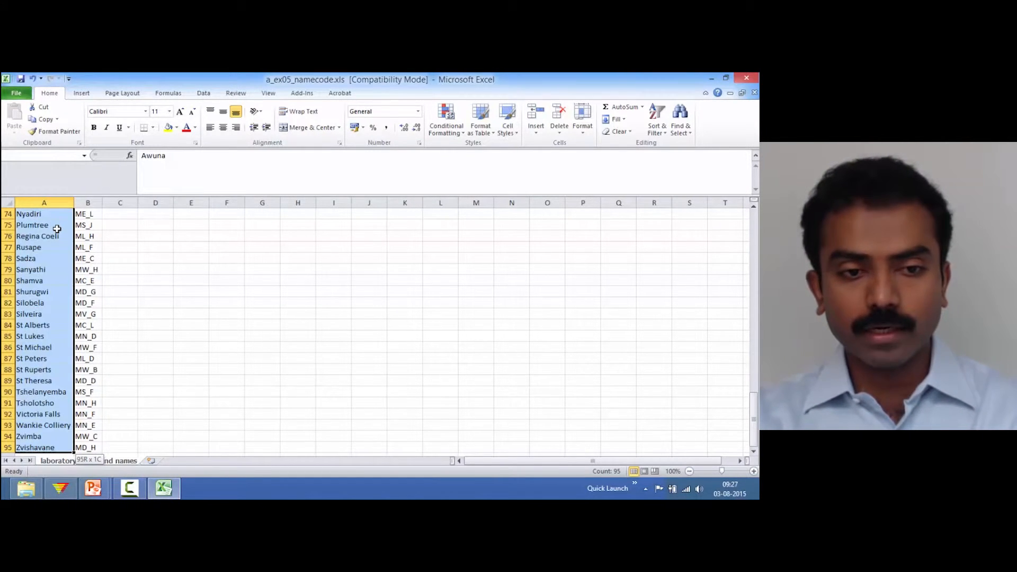
key("shift+Right")
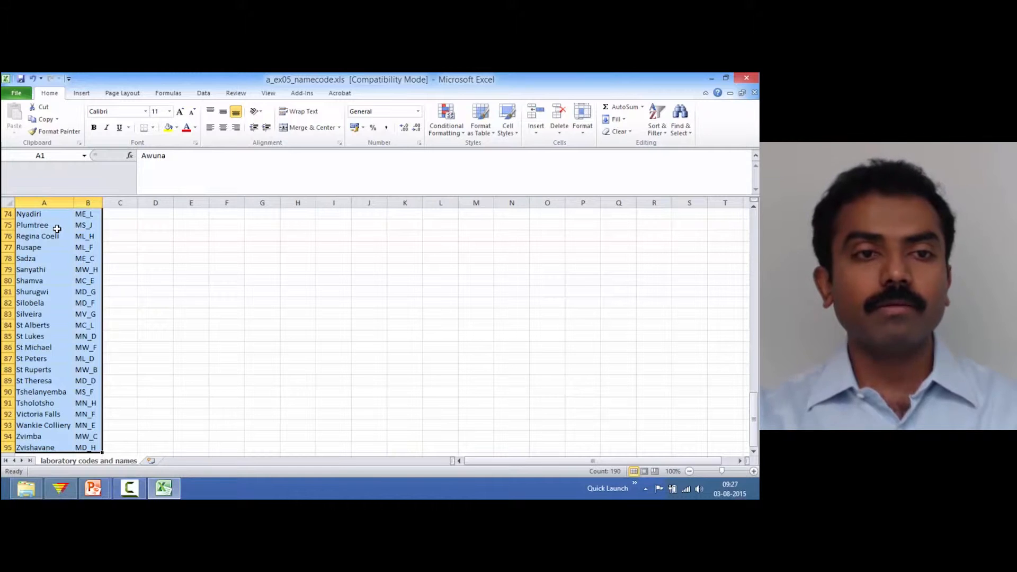
key("ctrl+c")
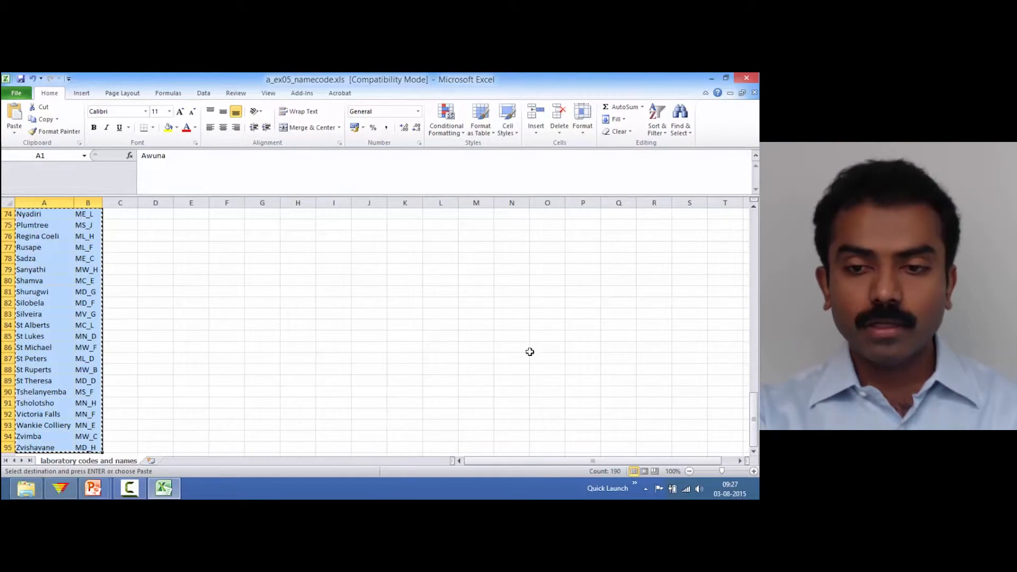
Open EpiData Analysis, import the copied laboratory data from the clipboard, and show the variable list.
left_click(636, 484)
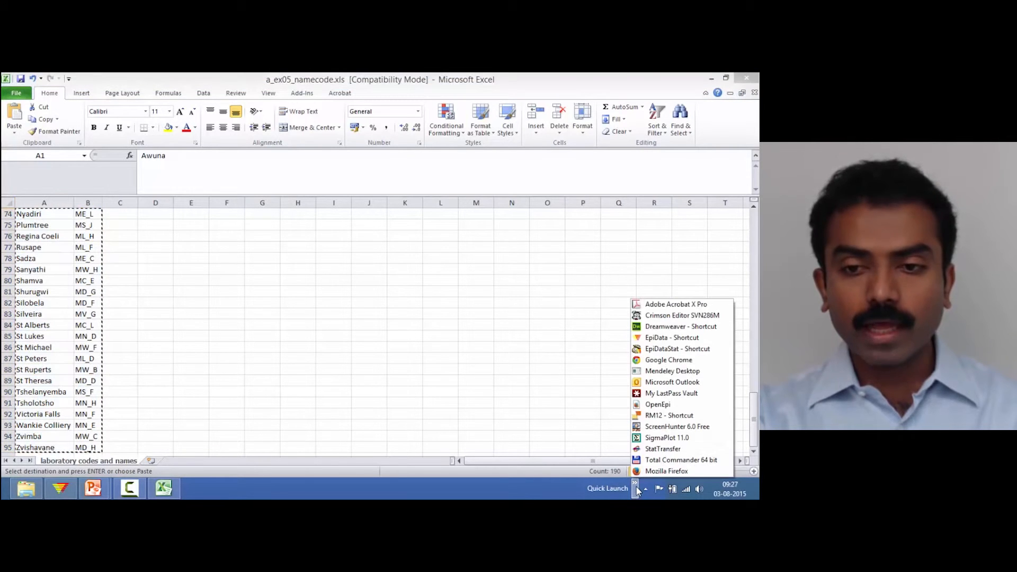
left_click(672, 349)
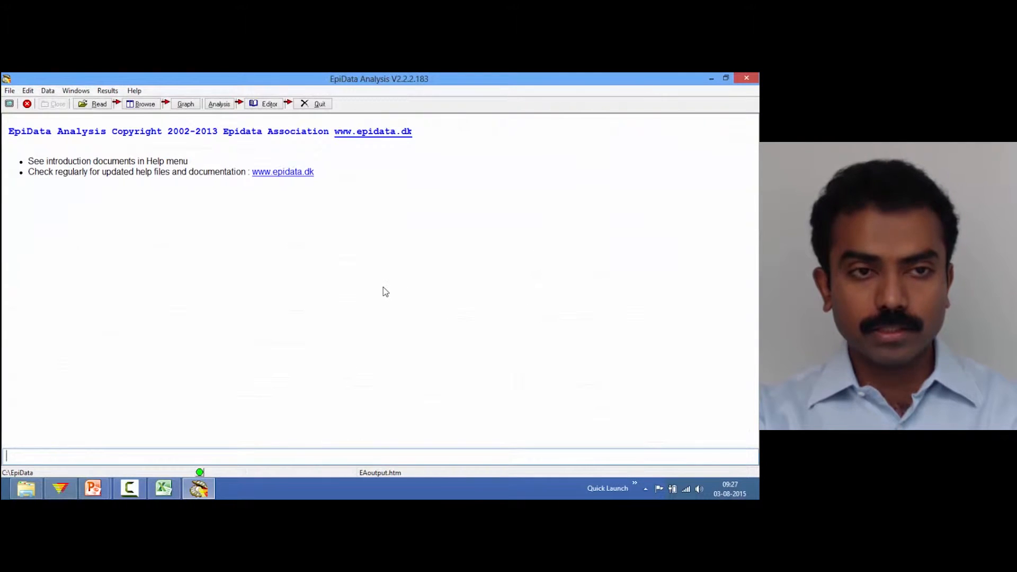
left_click(9, 91)
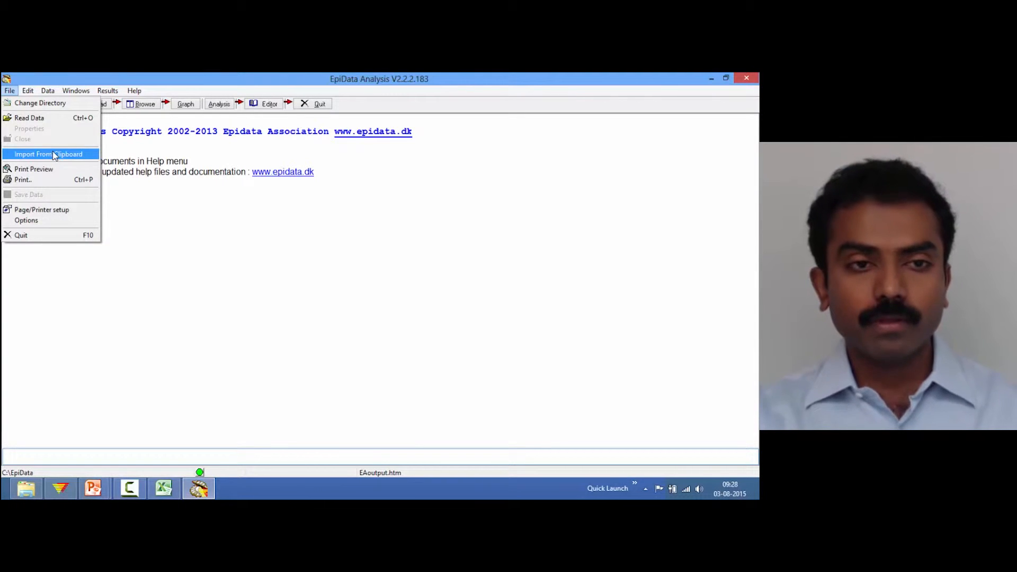
left_click(55, 156)
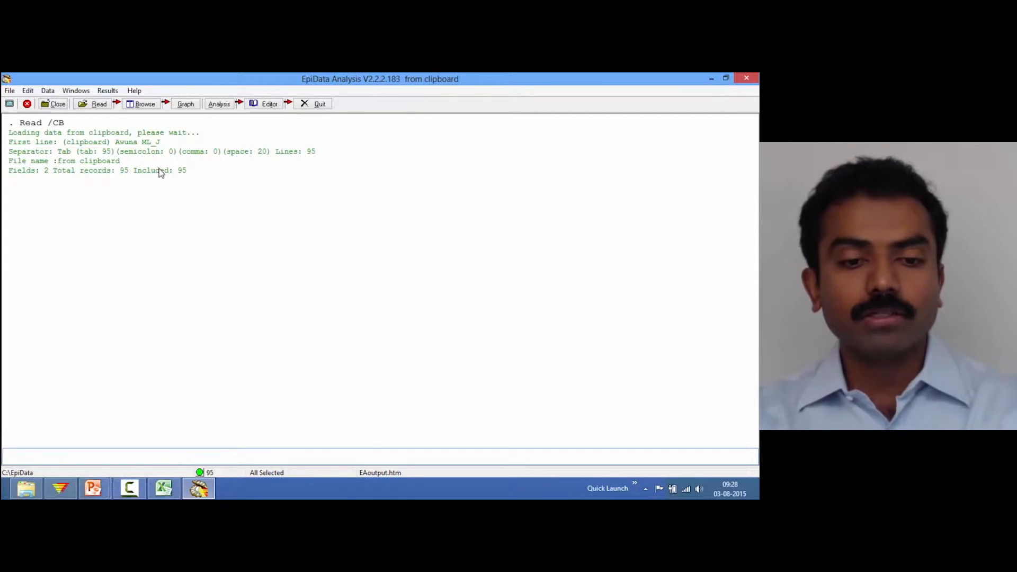
key("F3")
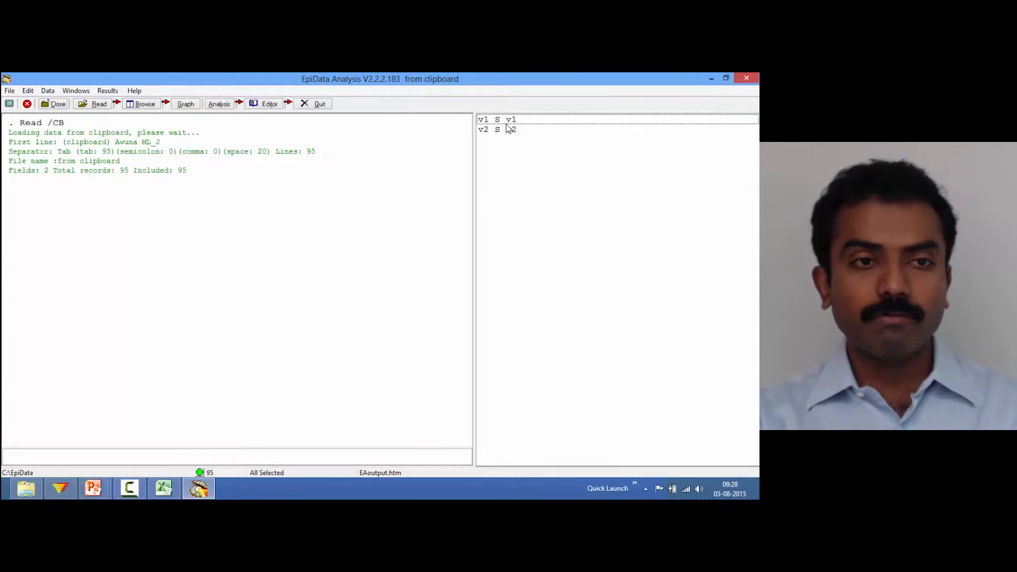
Save the imported data as a data file named mc in the epidata_course folder on drive C.
left_click(10, 91)
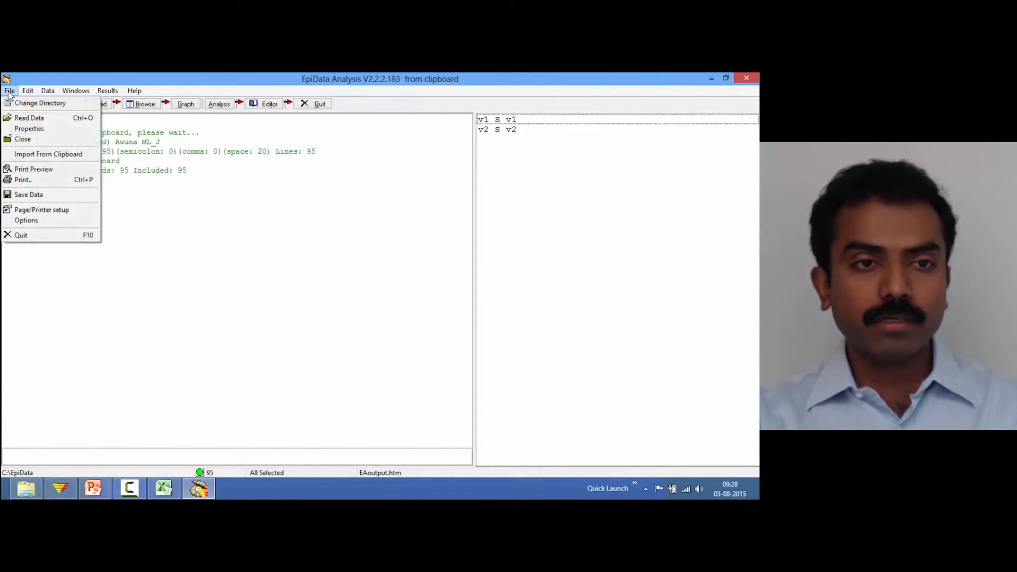
left_click(41, 196)
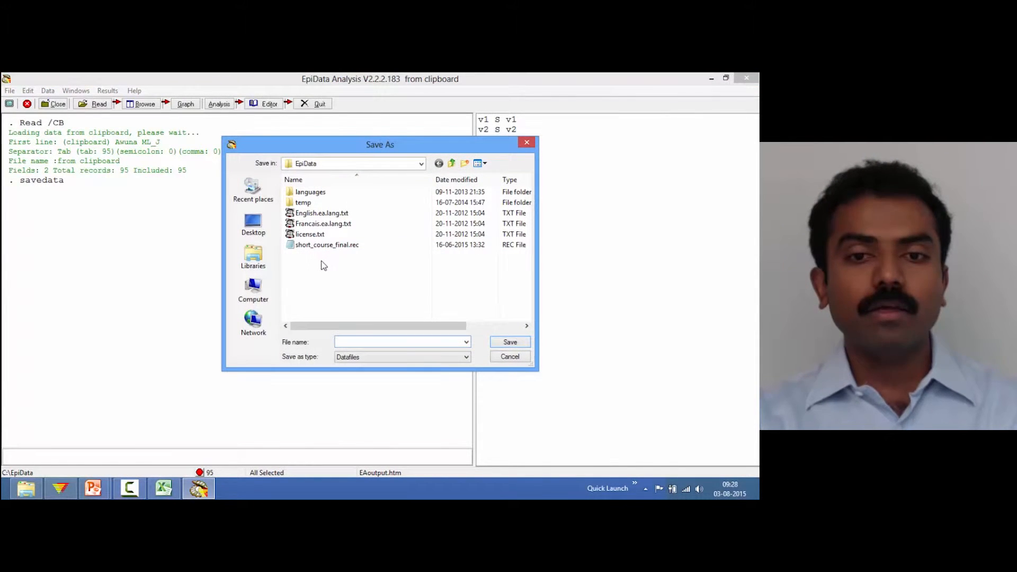
type("mc")
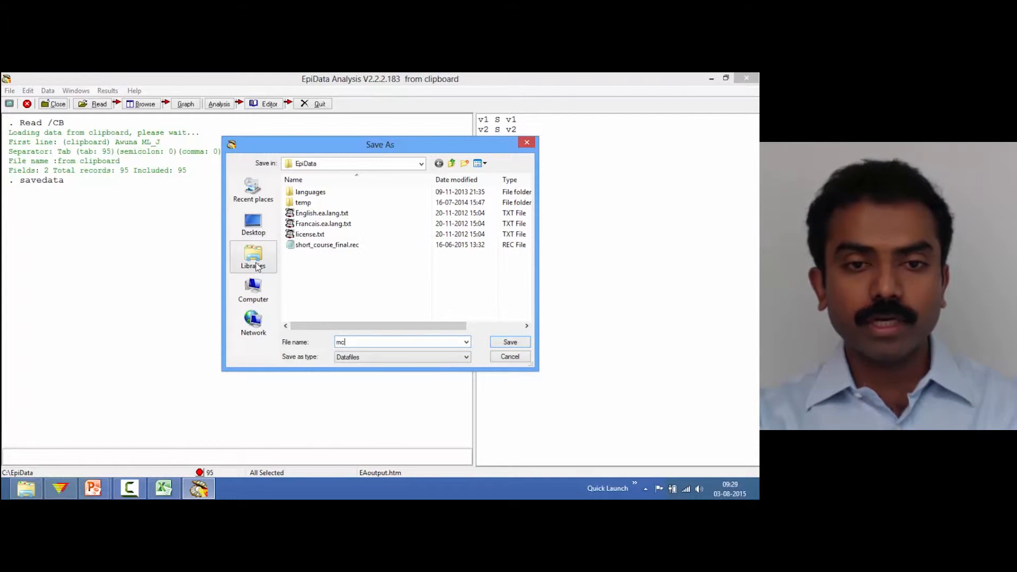
left_click(253, 292)
double_click(353, 212)
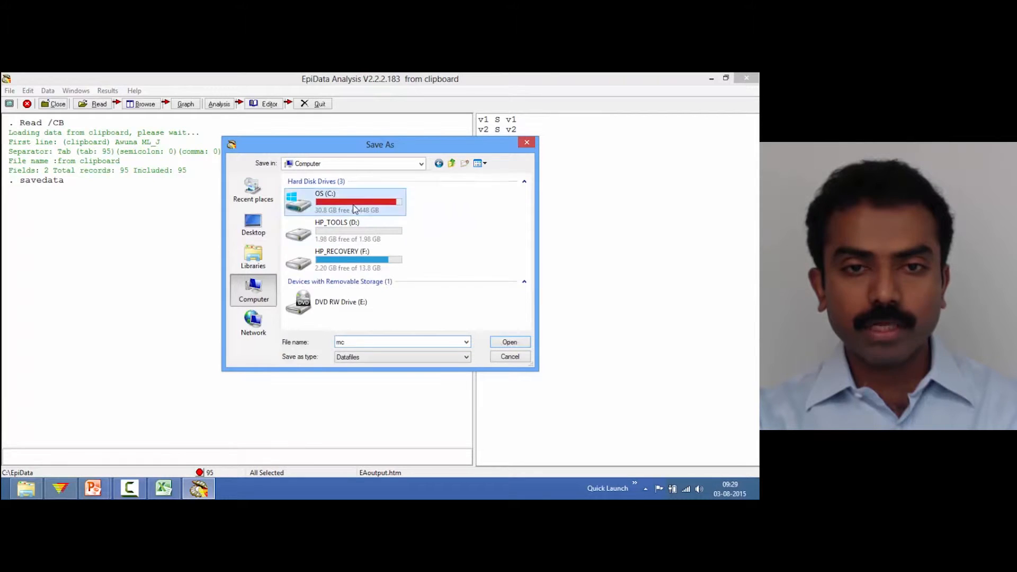
double_click(322, 267)
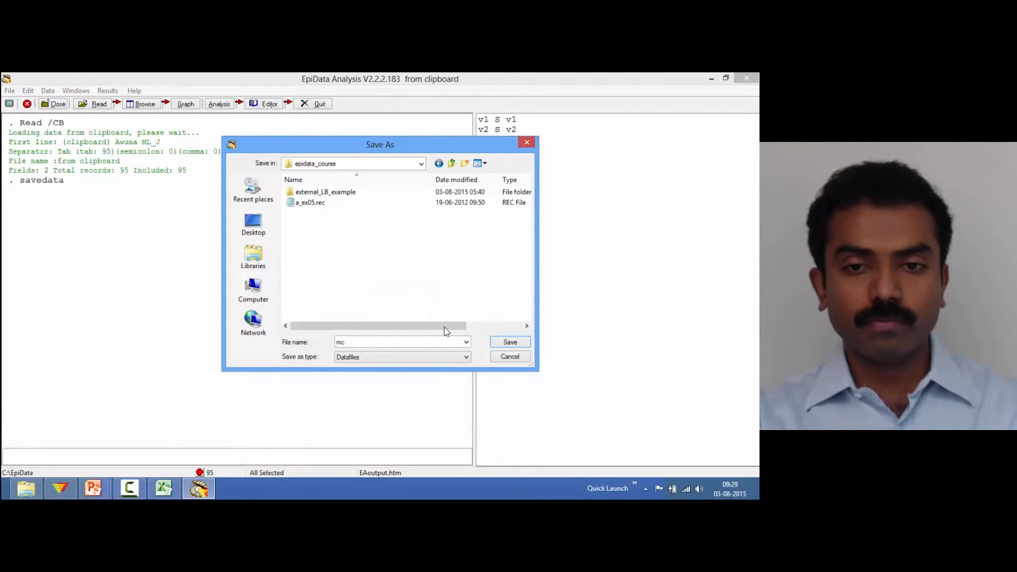
left_click(499, 344)
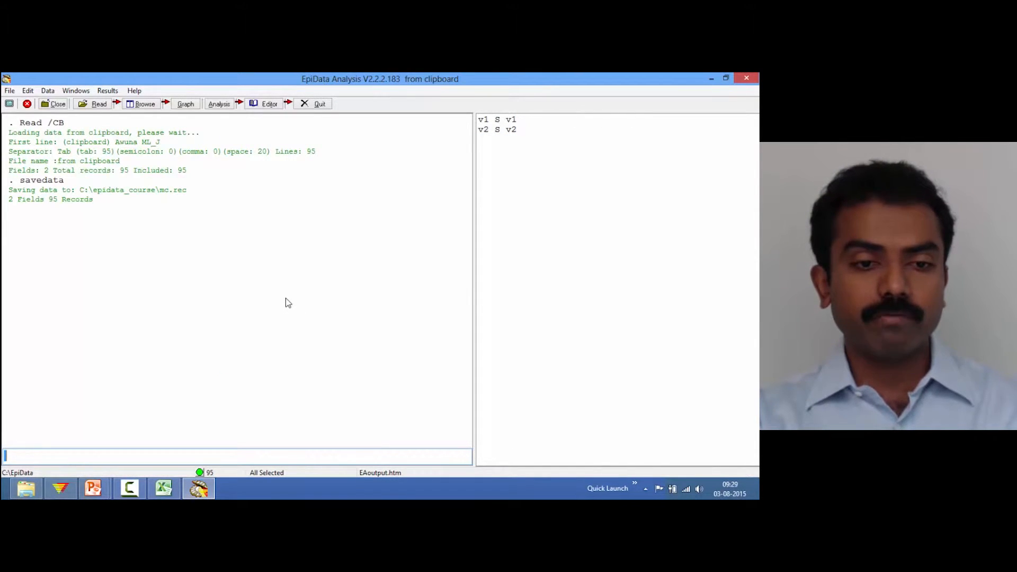
Check for mc.rec in the epidata_course folder in File Explorer, and quit EpiData Analysis.
left_click(31, 488)
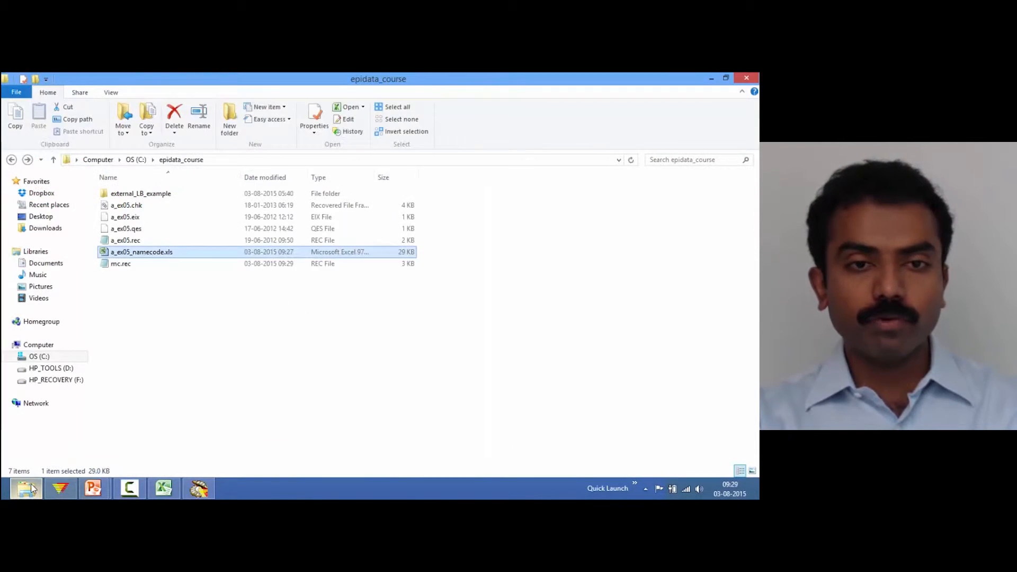
left_click(127, 266)
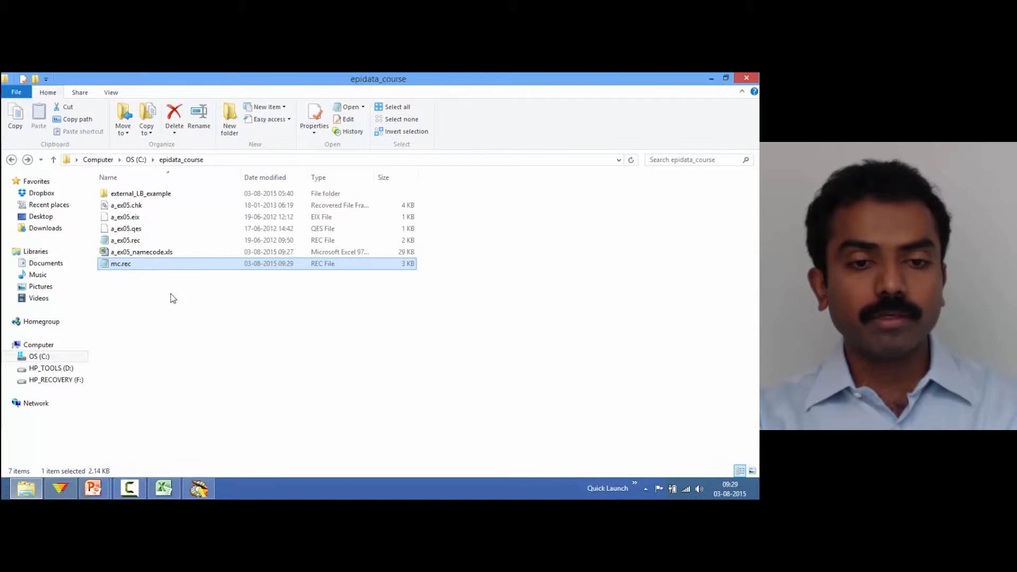
left_click(204, 495)
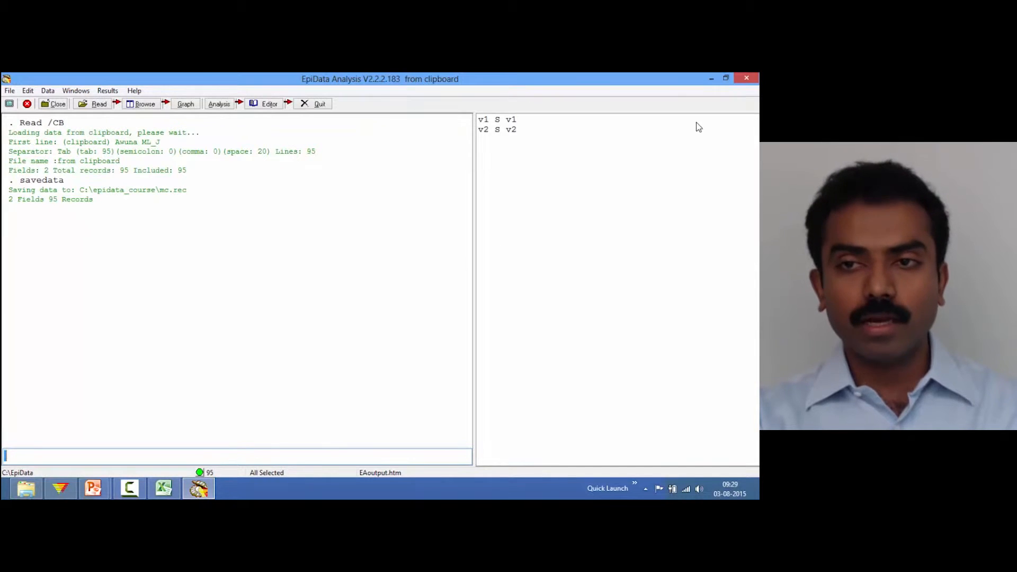
left_click(746, 78)
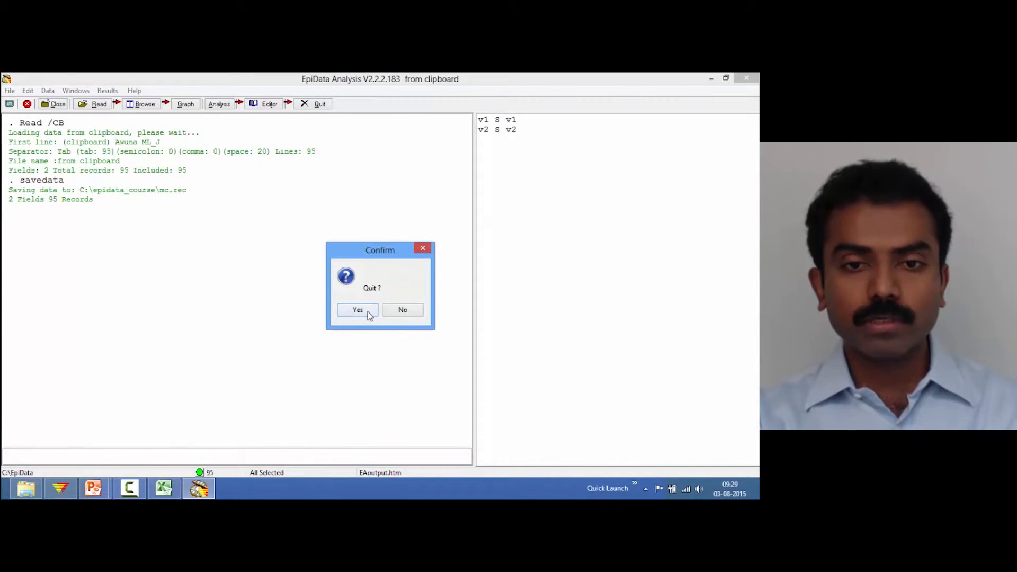
left_click(358, 310)
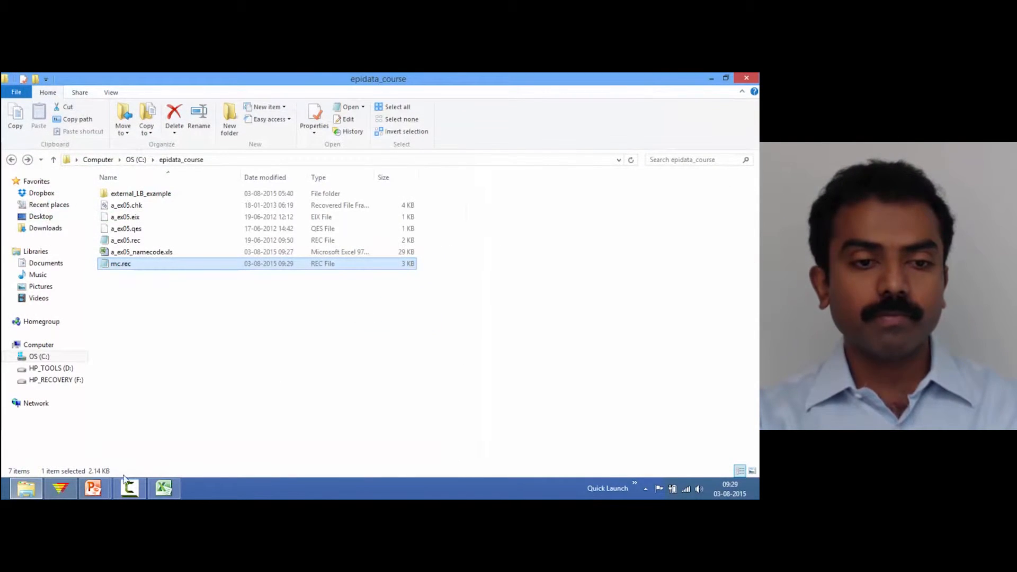
Switch to EpiData 3.1 and open mc.rec from the epidata_course folder for data entry.
left_click(60, 488)
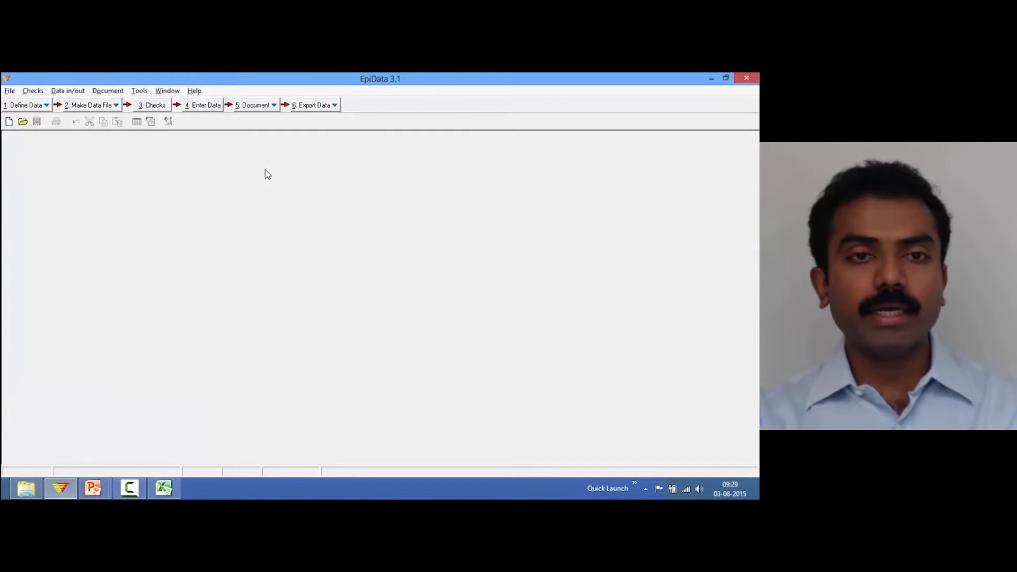
left_click(207, 104)
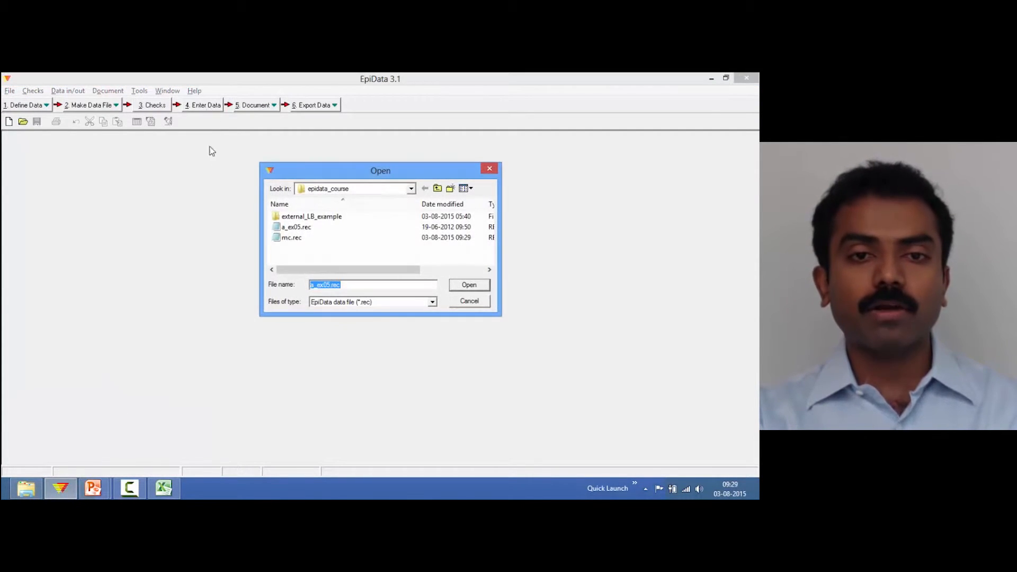
double_click(292, 238)
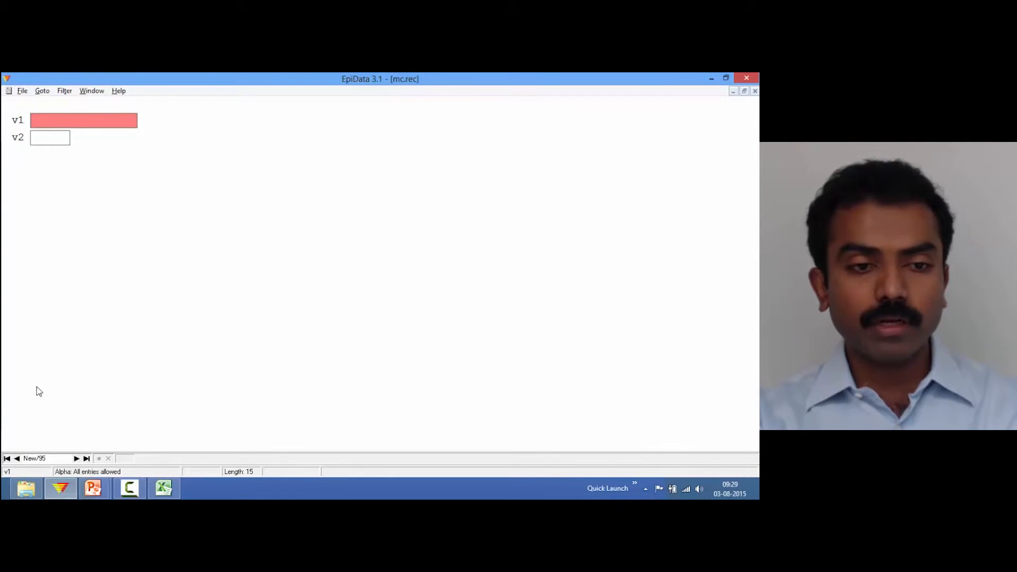
View the first record of mc.rec and close the data file.
left_click(8, 458)
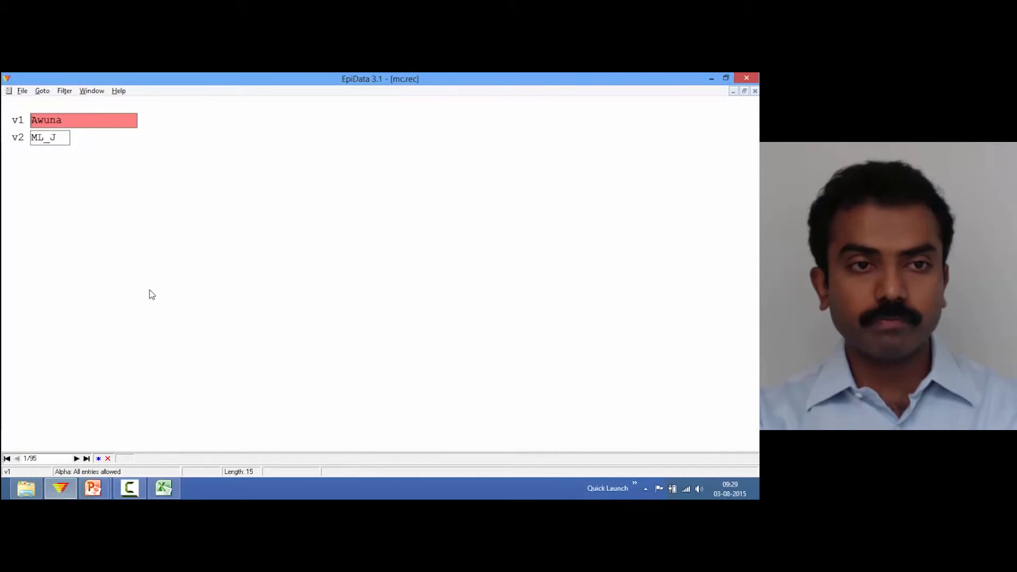
key("ctrl+F4")
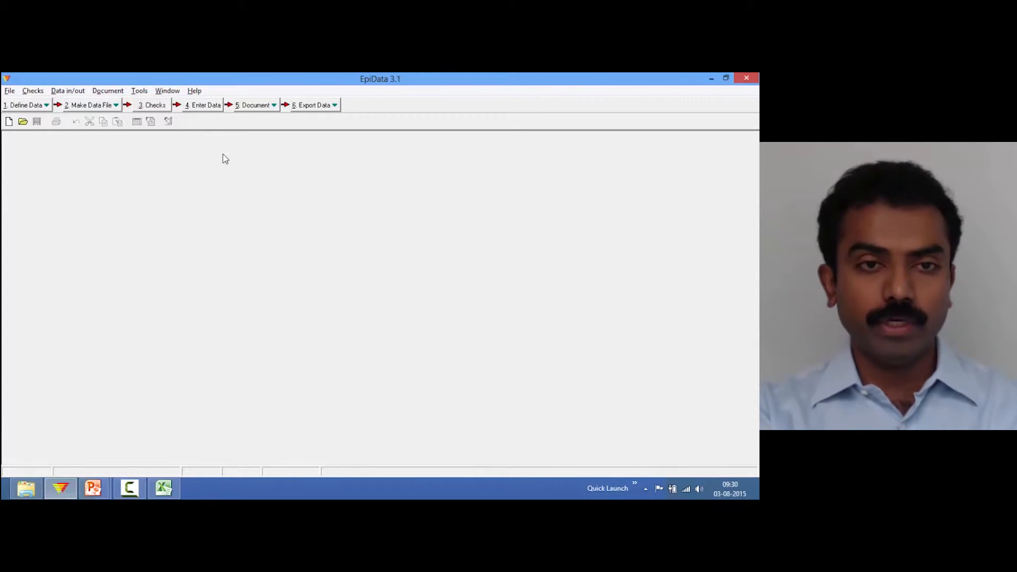
Open mc.rec for adding checks and give field v1 the check command KEY 1.
left_click(152, 106)
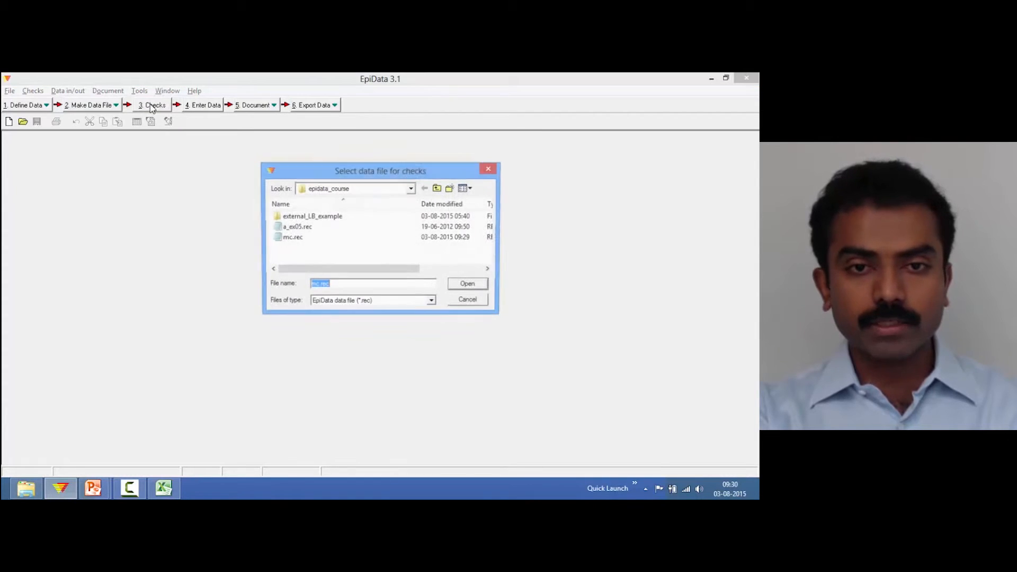
double_click(292, 238)
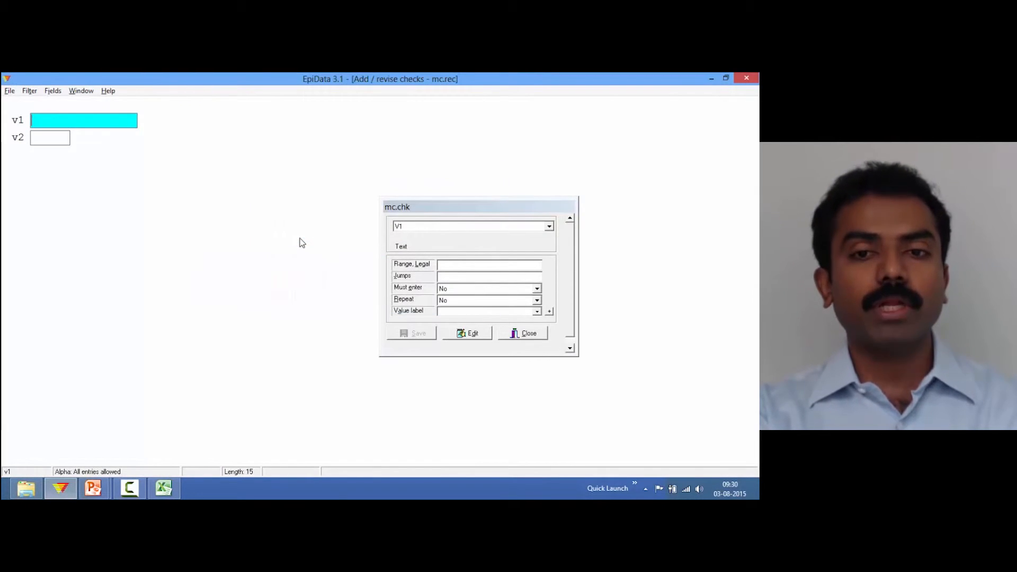
left_click(465, 334)
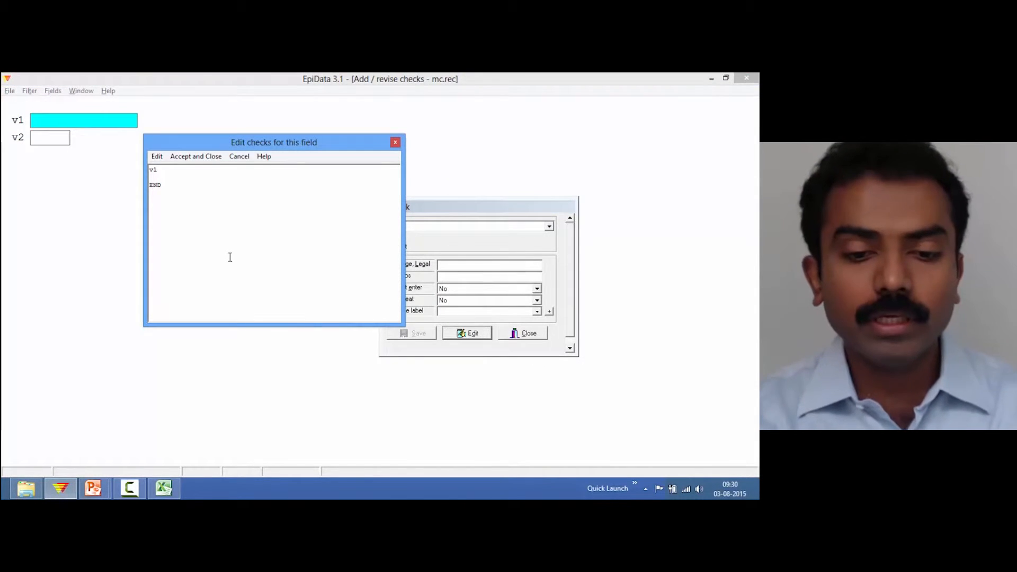
type("KEY ")
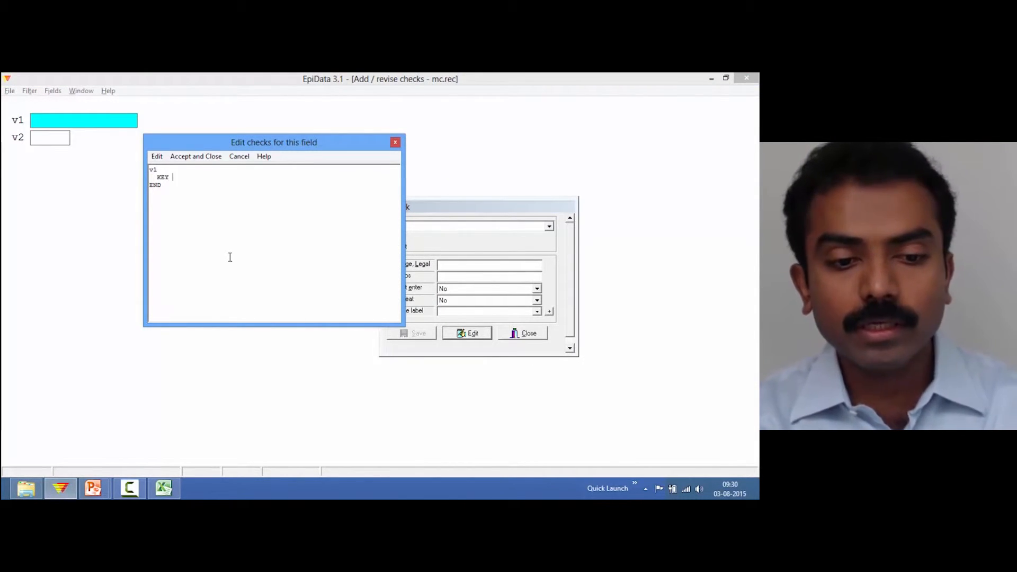
type("1")
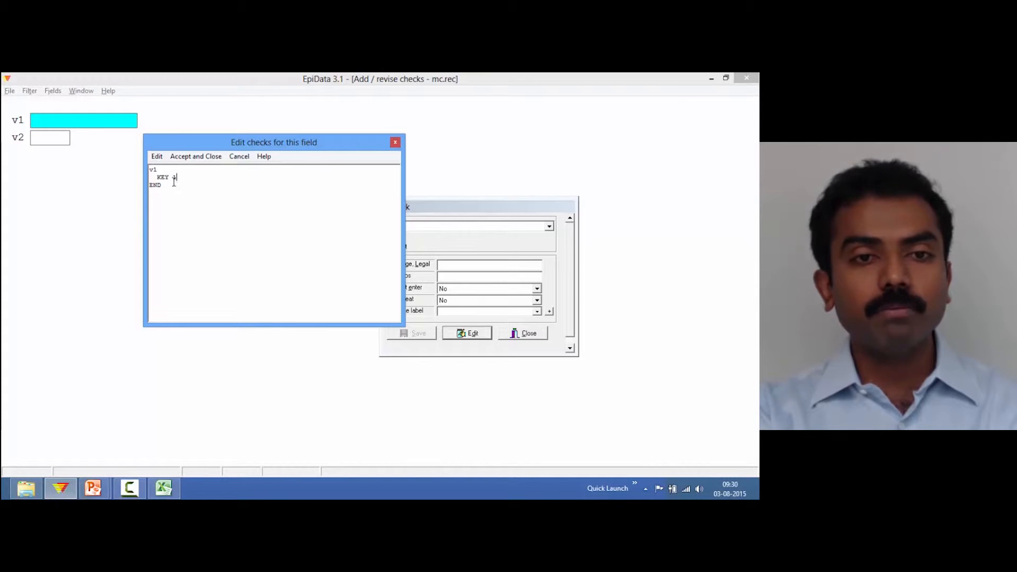
left_click(188, 158)
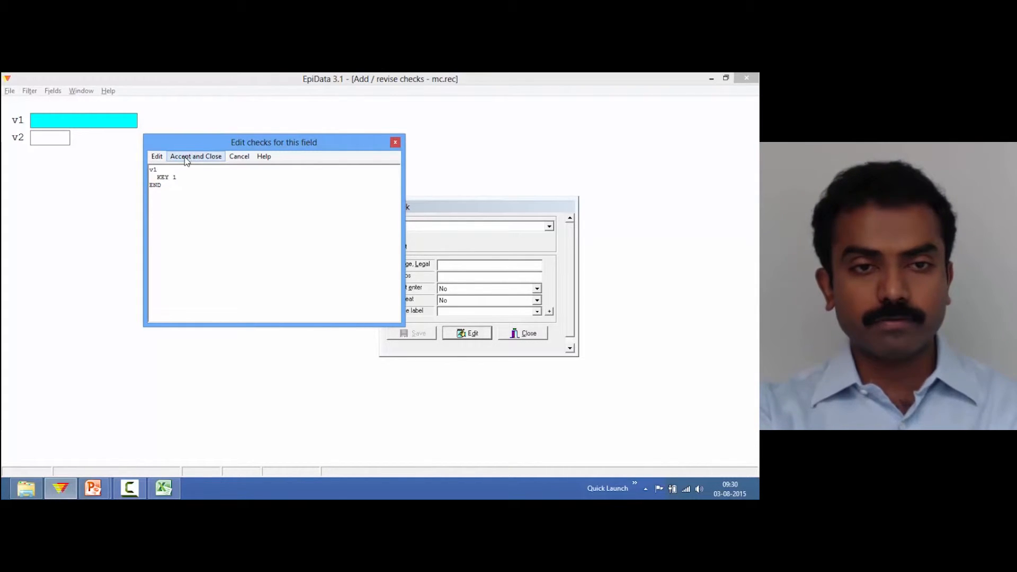
Give field v2 the check command KEY 2, then save and close the checks of mc.rec.
left_click(58, 137)
left_click(465, 333)
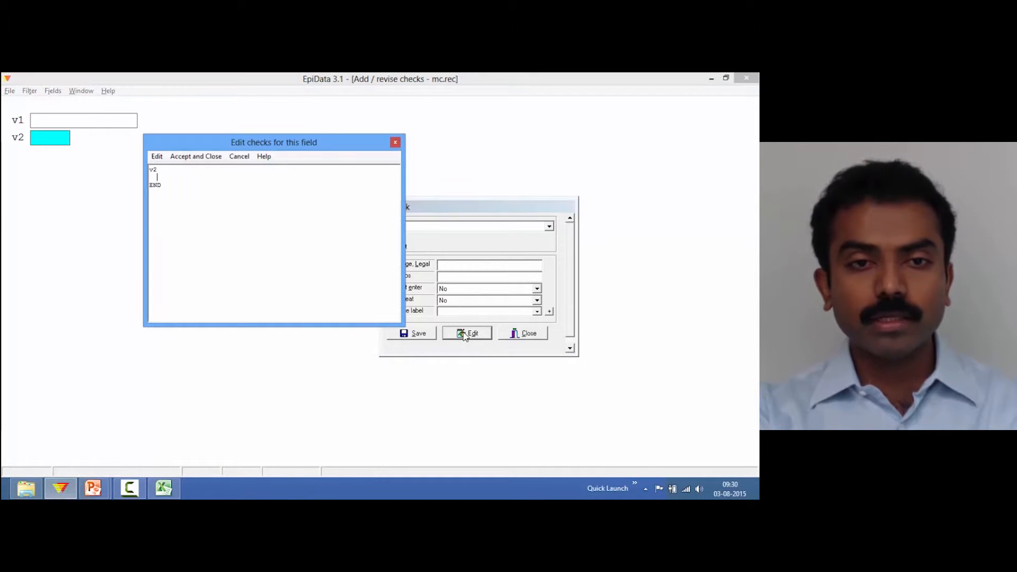
type("KEY 2")
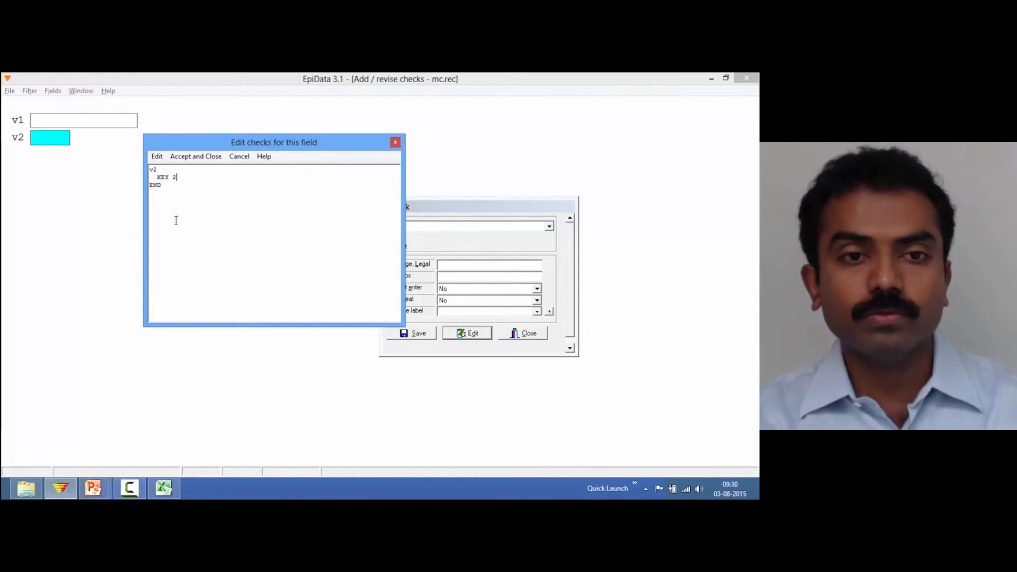
left_click(201, 158)
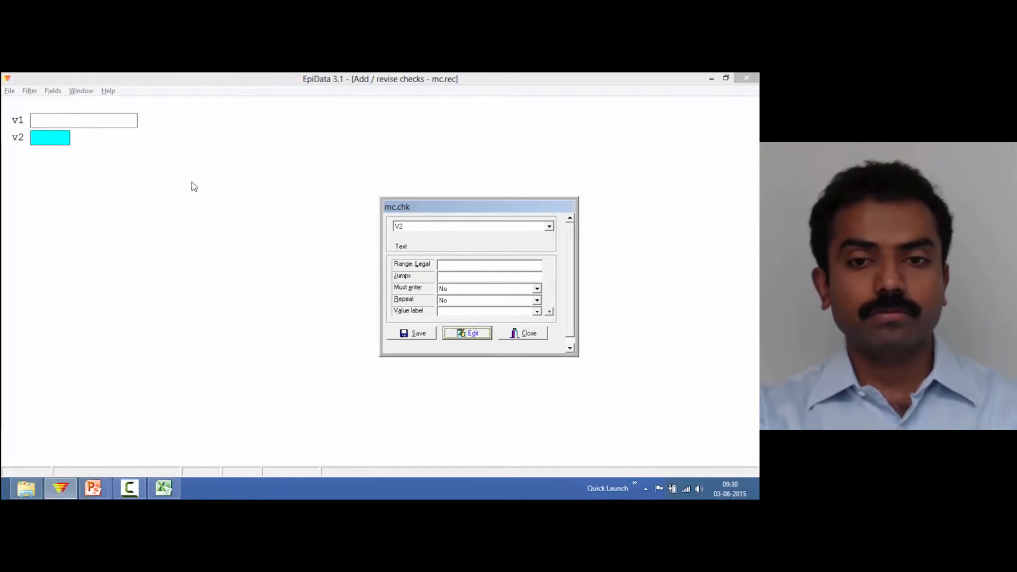
left_click(428, 334)
left_click(466, 334)
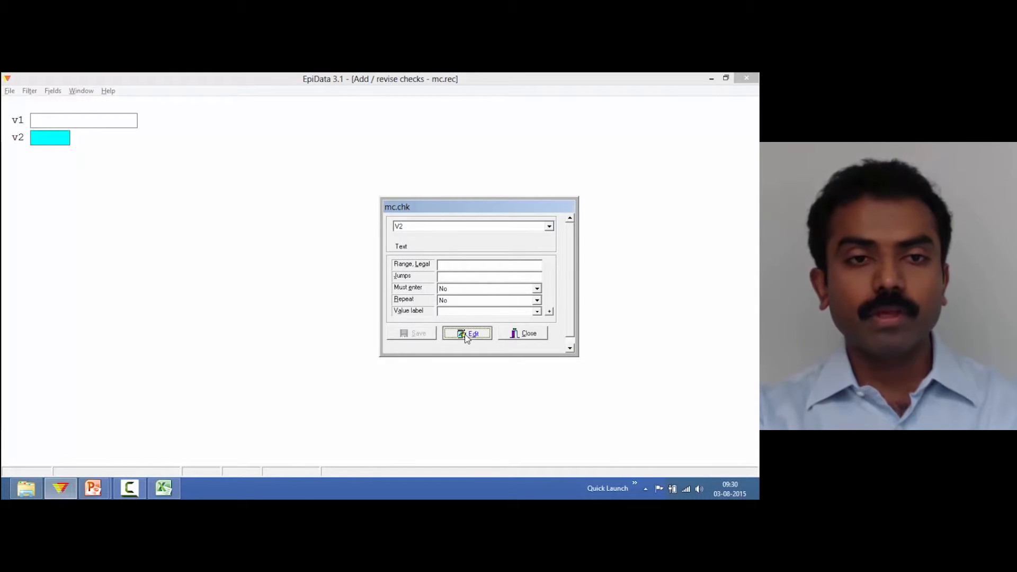
left_click(192, 160)
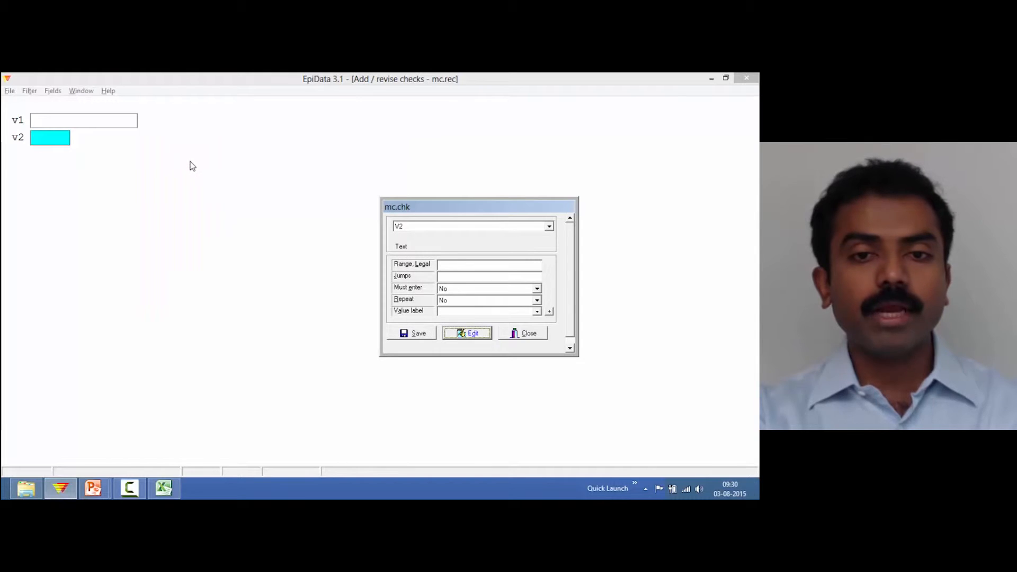
left_click(424, 334)
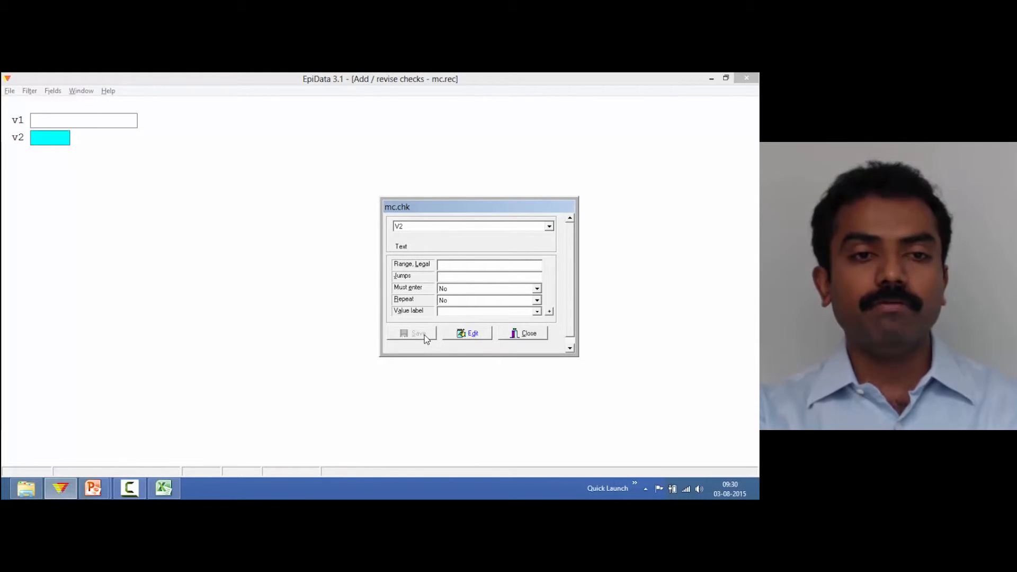
left_click(527, 334)
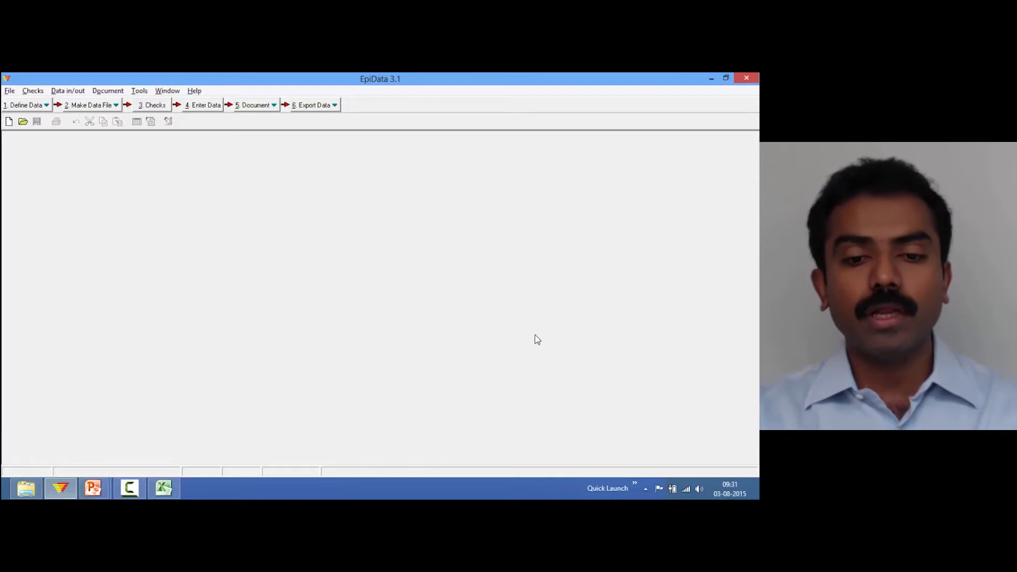
In the a_ex05.rec checks, replace USE label_labname with mc.rec in labname's COMMENT LEGAL line, then save and close.
left_click(142, 110)
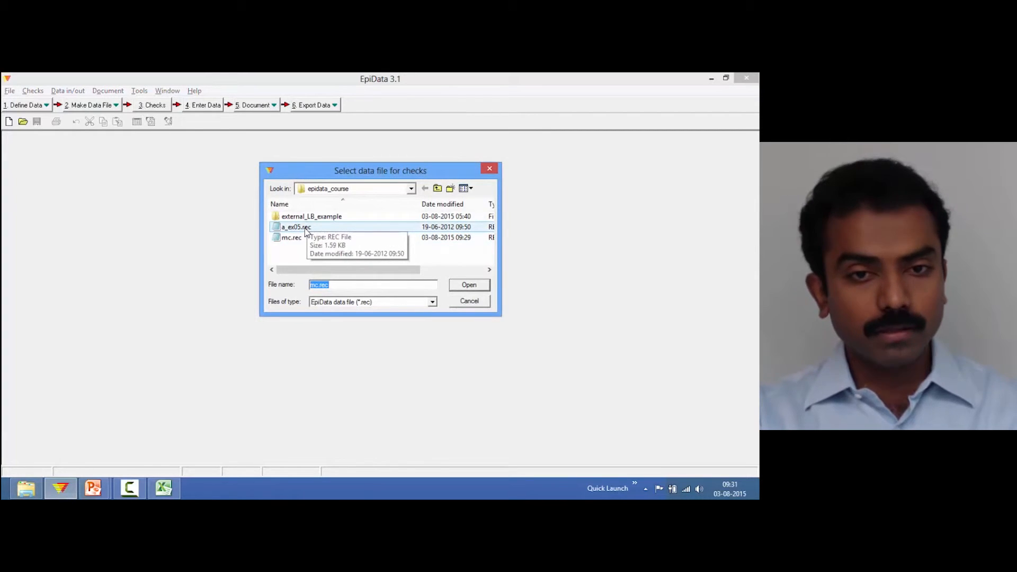
double_click(306, 228)
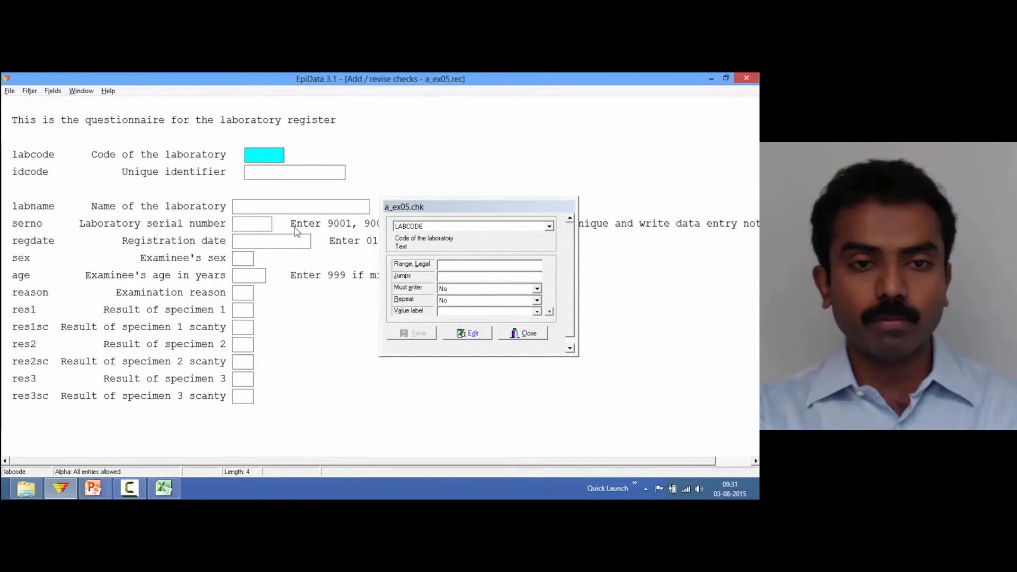
left_click(261, 209)
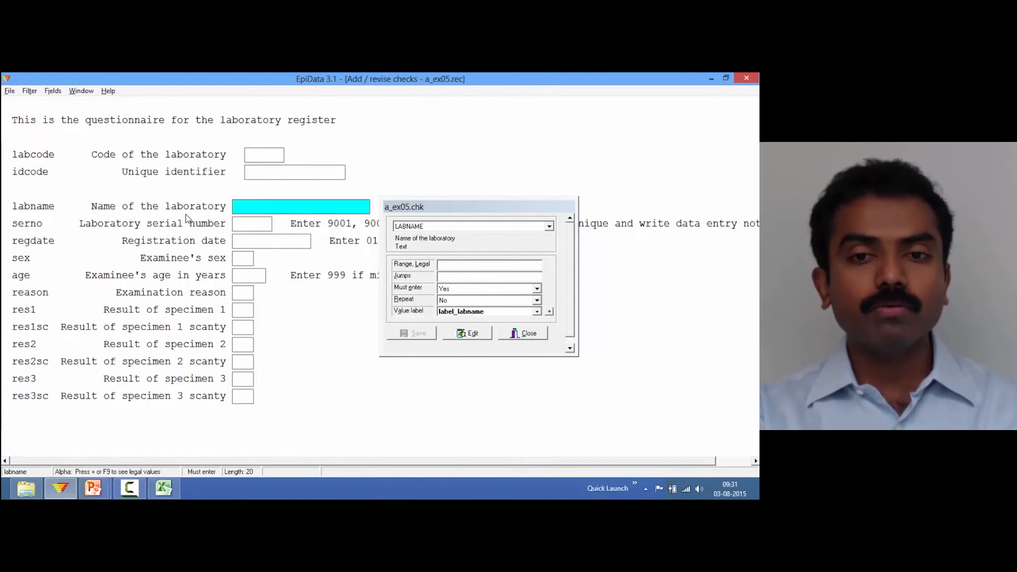
left_click(482, 334)
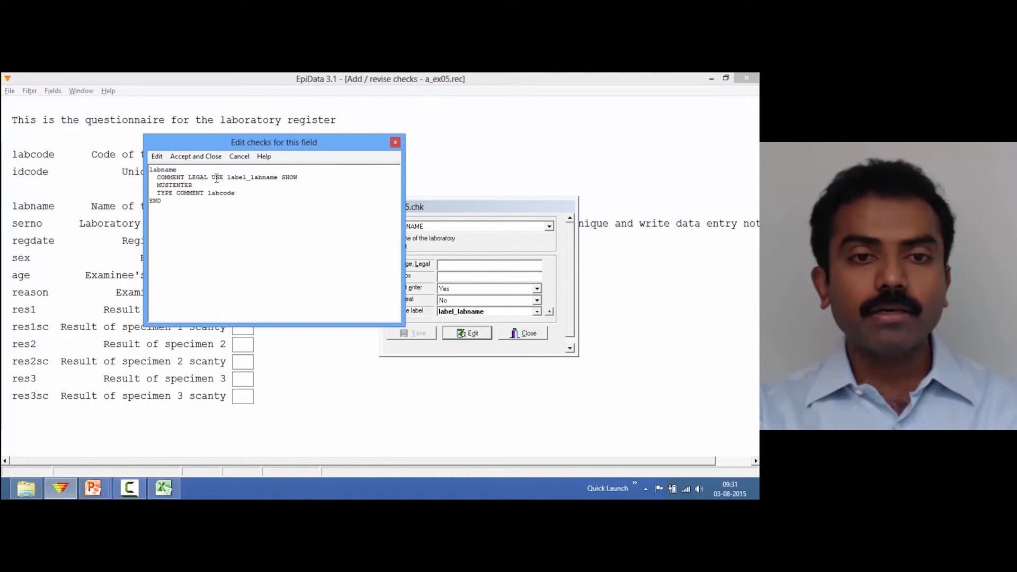
left_click_drag(211, 178, 277, 180)
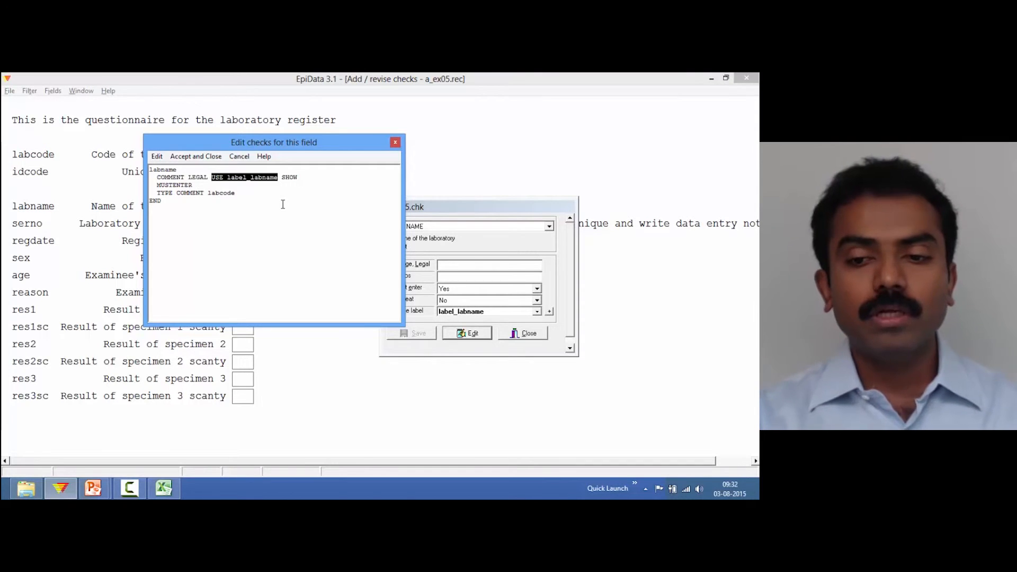
key("Delete")
type("mc.re")
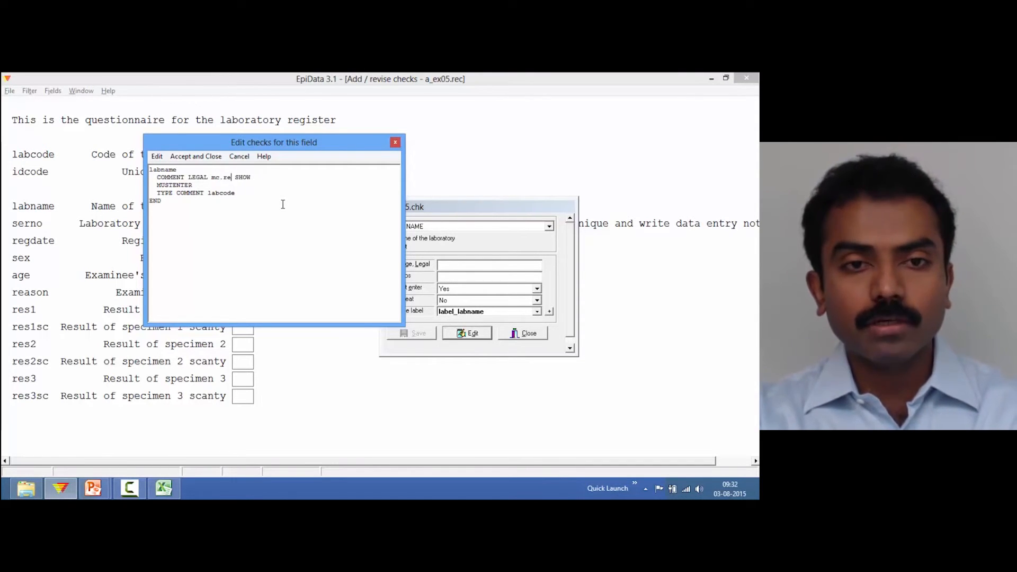
type("c")
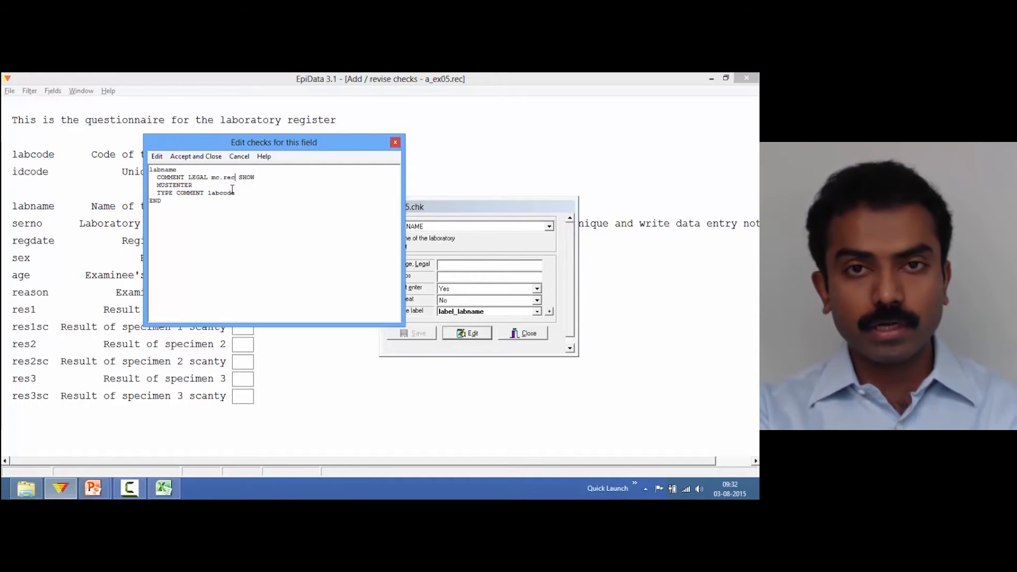
left_click(193, 156)
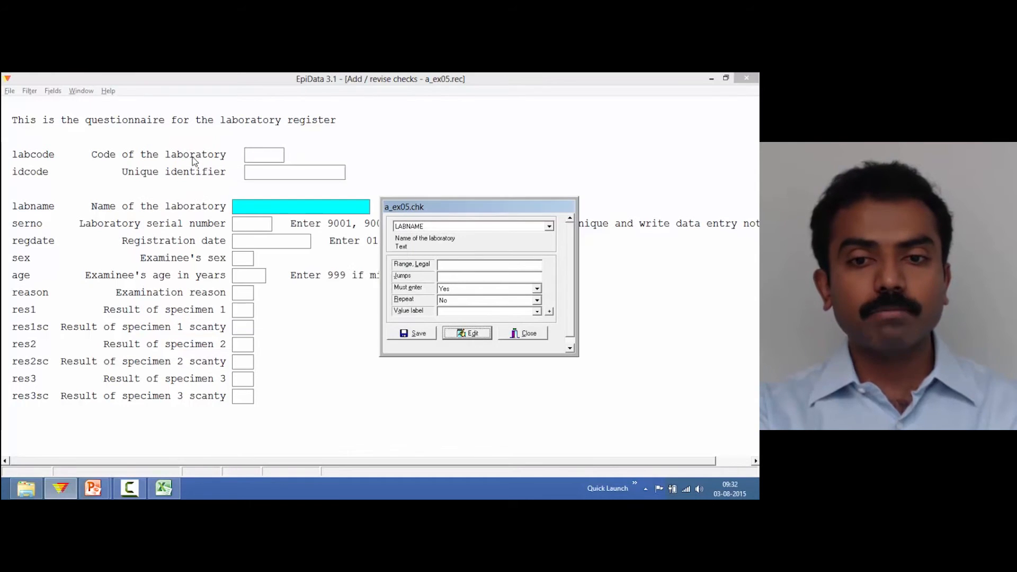
left_click(415, 333)
left_click(542, 337)
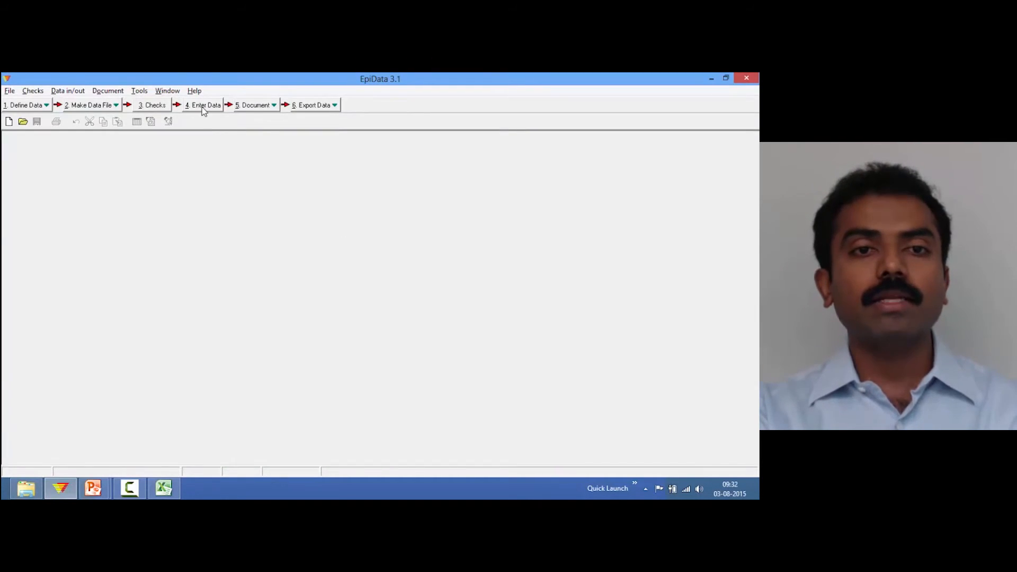
Open a_ex05.rec from the epidata_course folder for data entry.
left_click(203, 108)
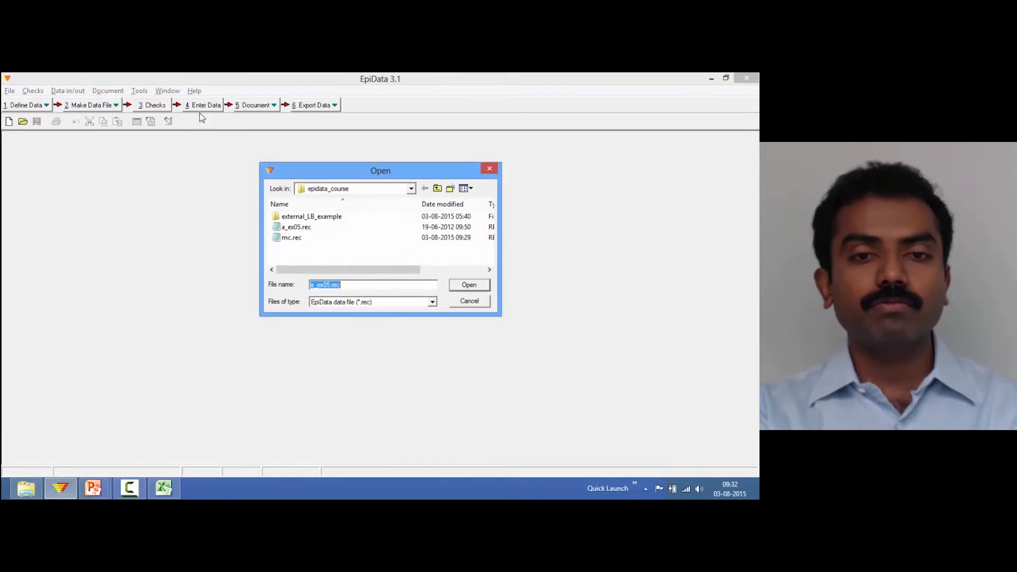
left_click(310, 228)
double_click(310, 228)
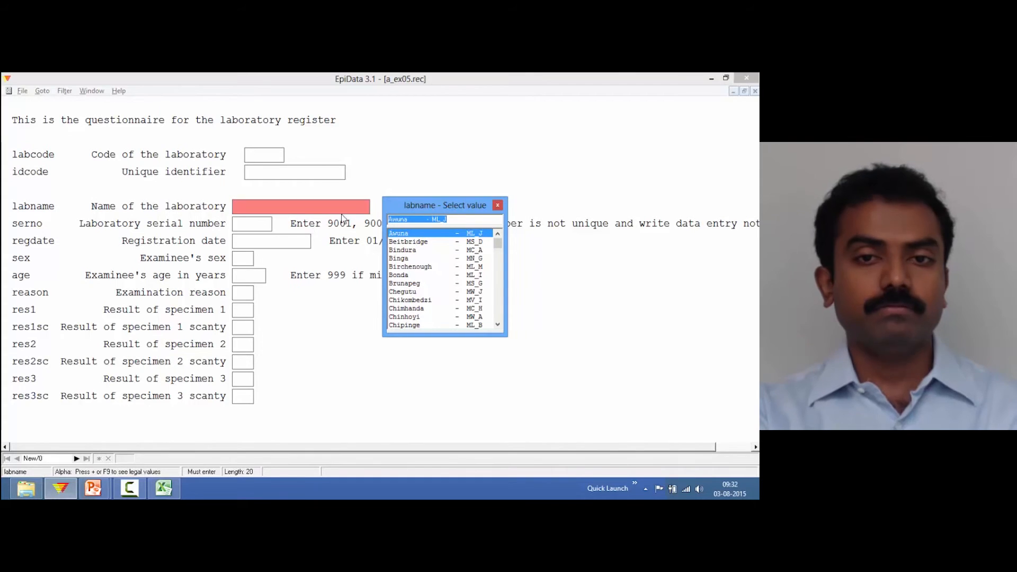
Look through the laboratory names and codes offered for the labname field.
left_click_drag(440, 203, 430, 198)
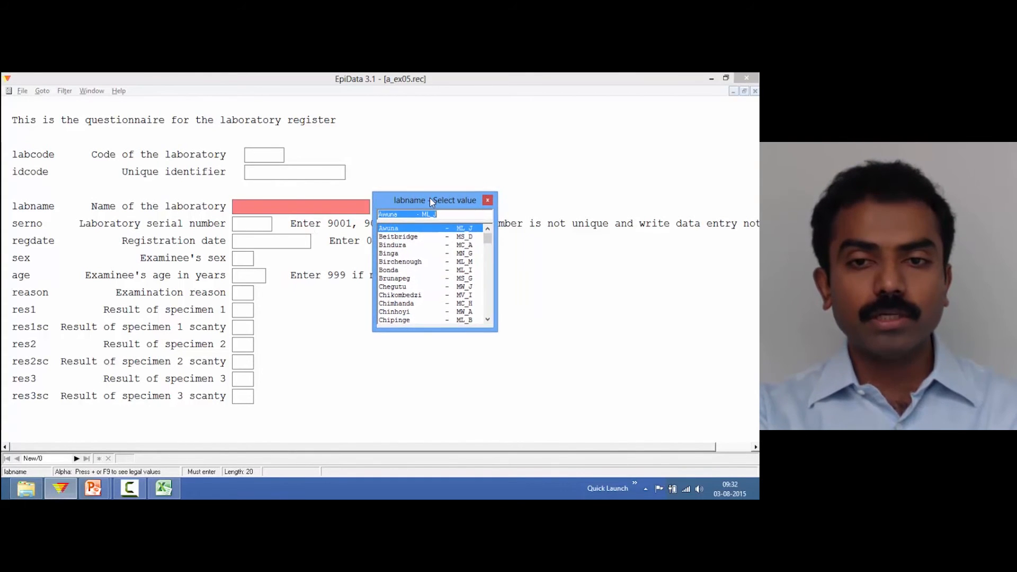
left_click(488, 320)
left_click(488, 319)
left_click(488, 319)
left_click(488, 320)
left_click_drag(488, 319, 488, 236)
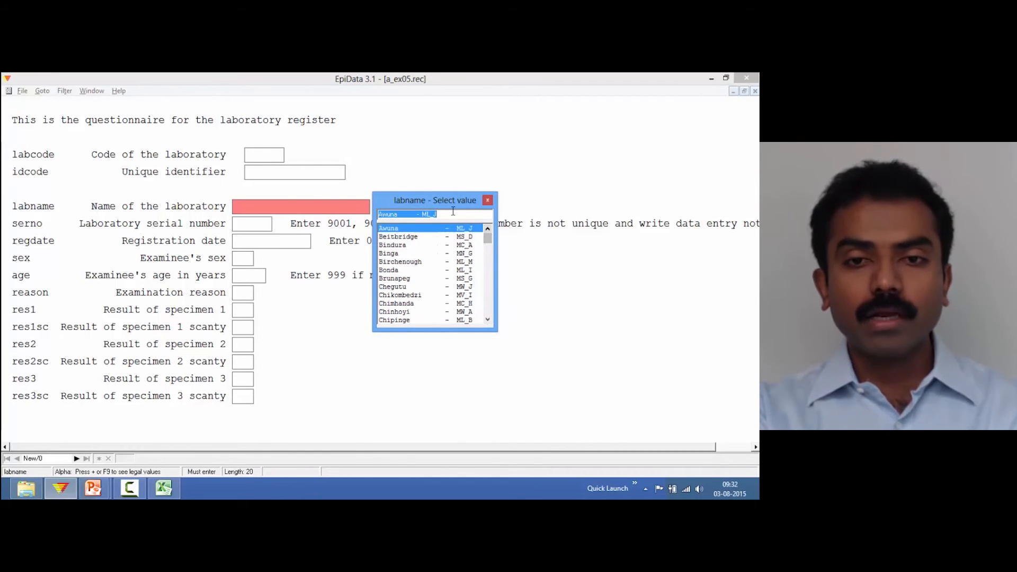
left_click_drag(442, 204, 474, 212)
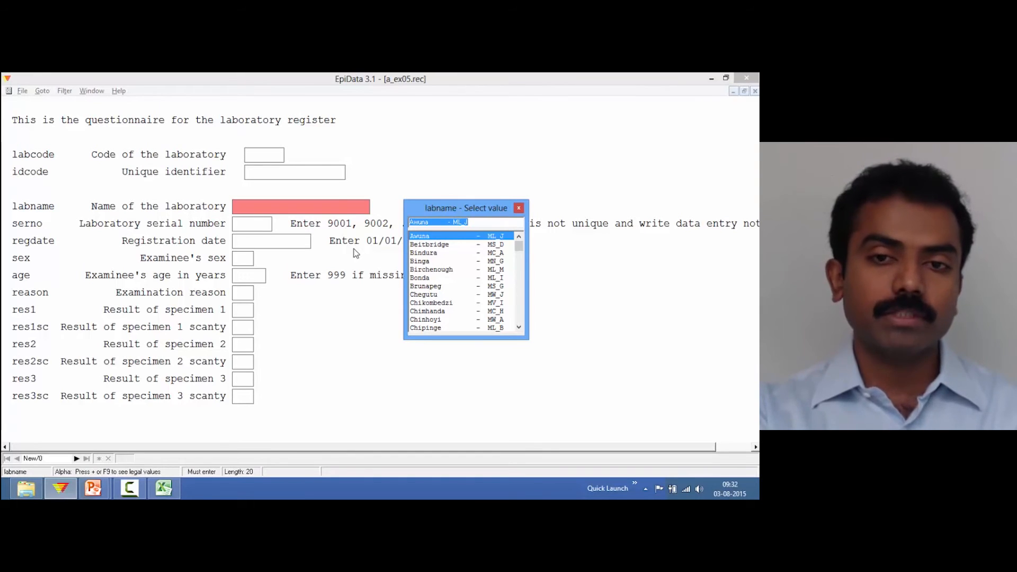
Start a record with laboratory Awuna, serial number 2, registration date 01/01/2001 and sex 1 (Female).
key("Return")
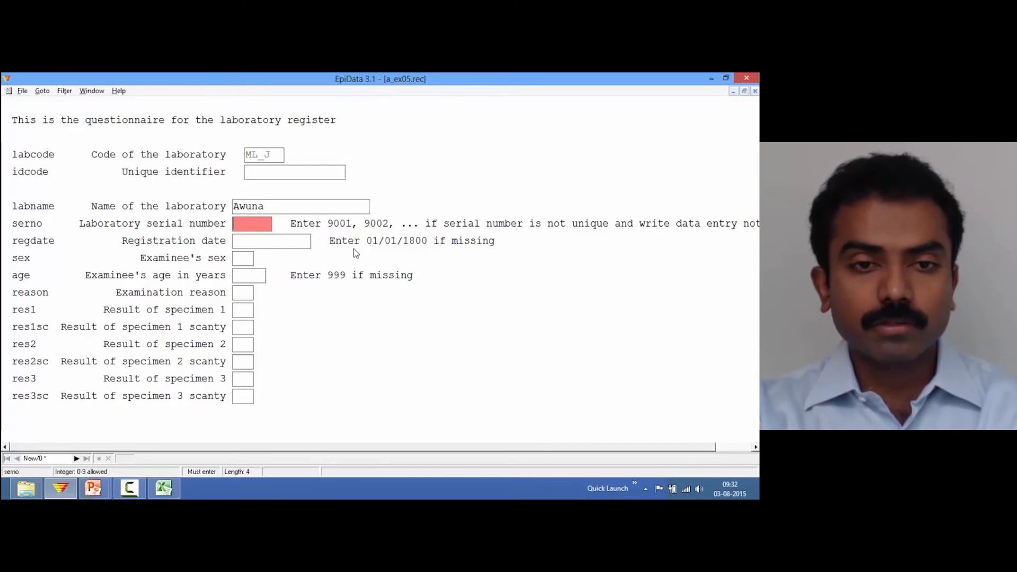
type("2")
key("Return")
type("1/01/2001")
key("Return")
key("Return")
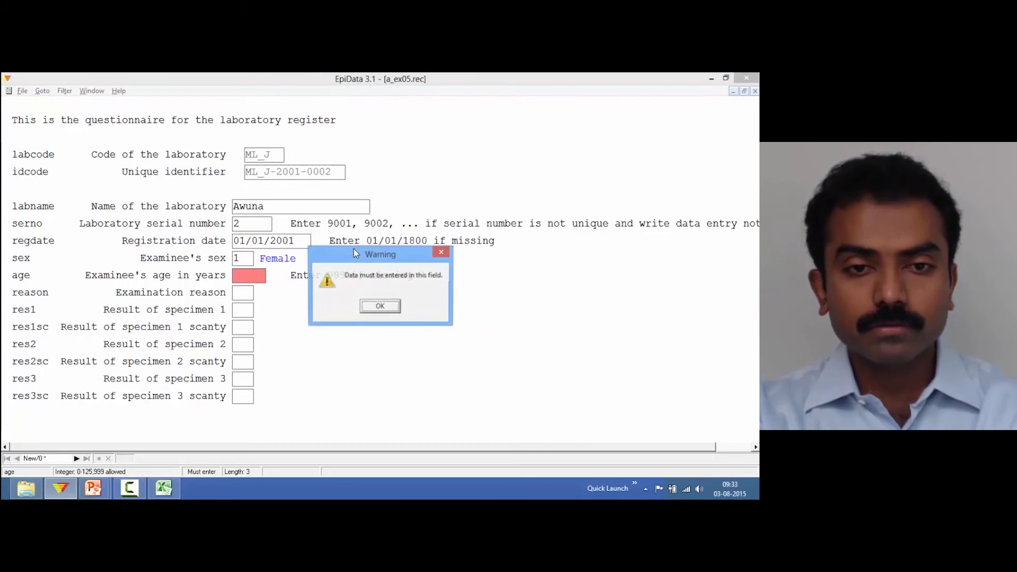
Complete the record with age 2, reason 0 (Diagnosis) and negative specimen results, and save it.
key("Return")
type("2")
key("Return")
type("0")
key("Return")
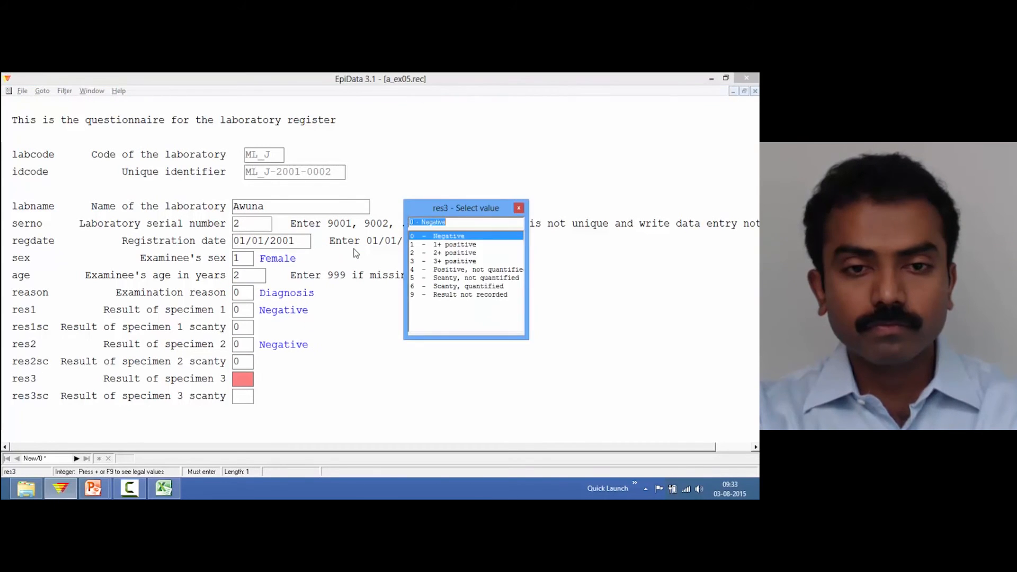
key("Return")
key("Return")
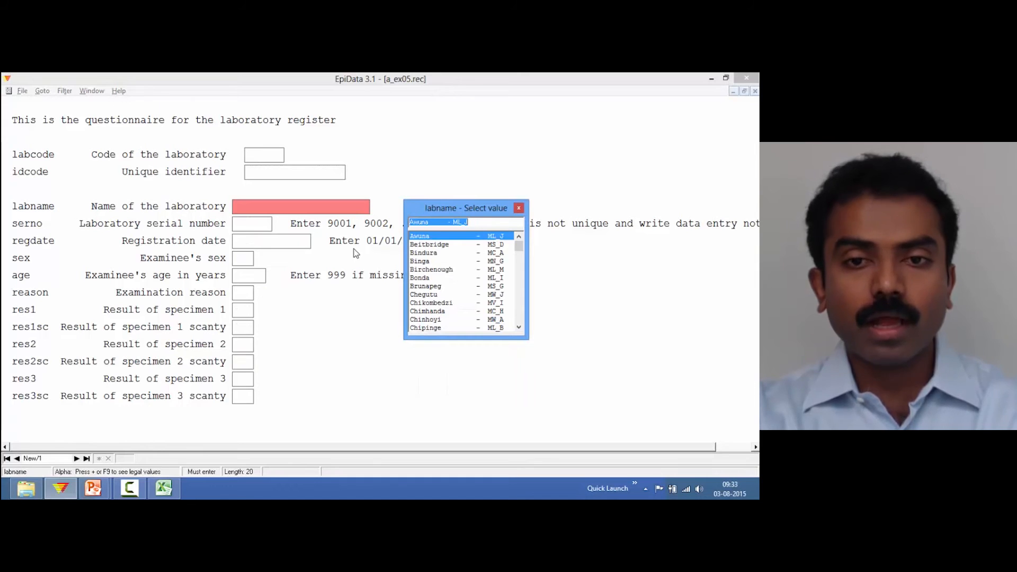
In the new record, search the laboratory list for "be" and "ch", and choose Chimhanda as the laboratory name.
type("be")
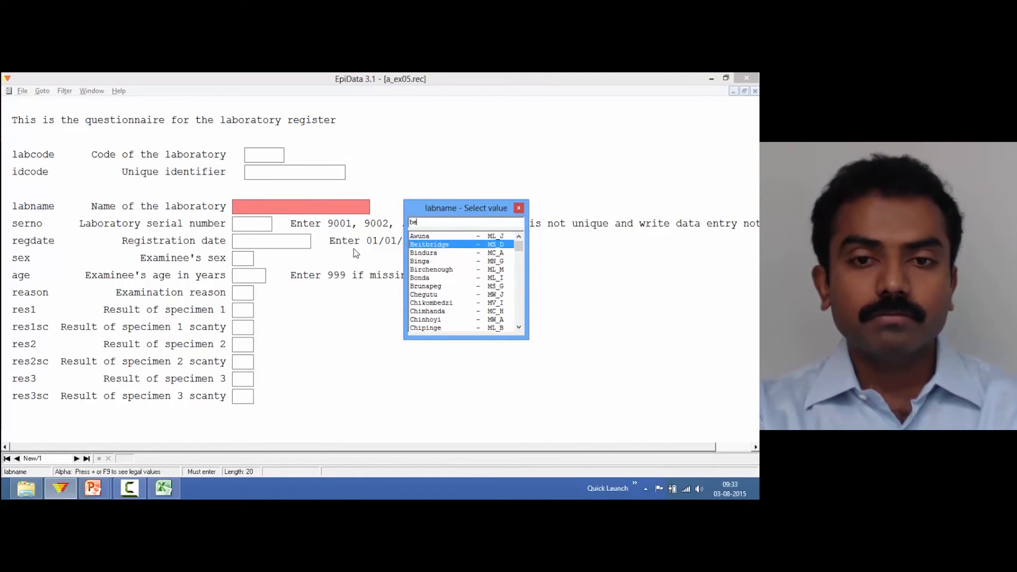
key("BackSpace")
key("BackSpace")
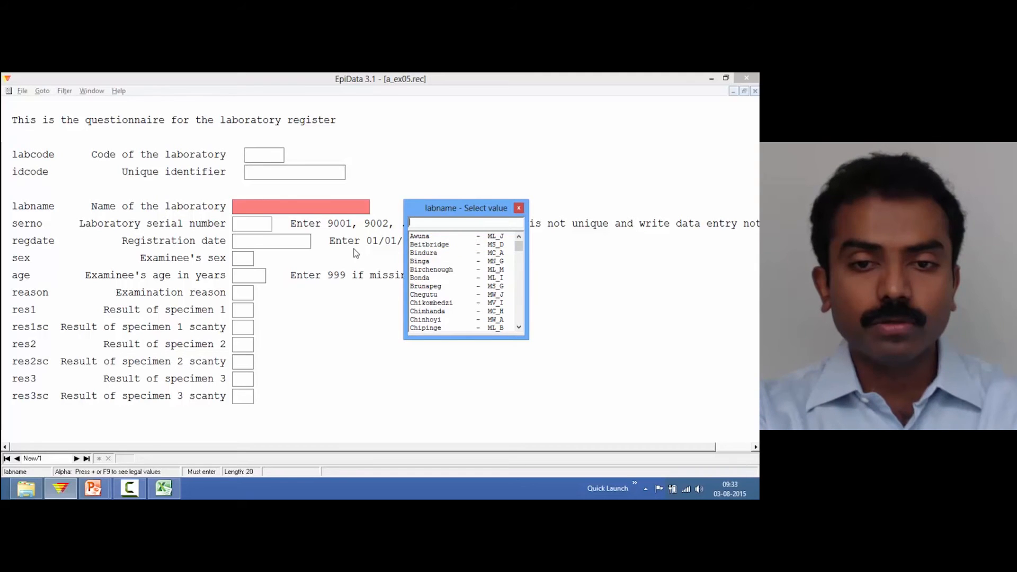
type("ch")
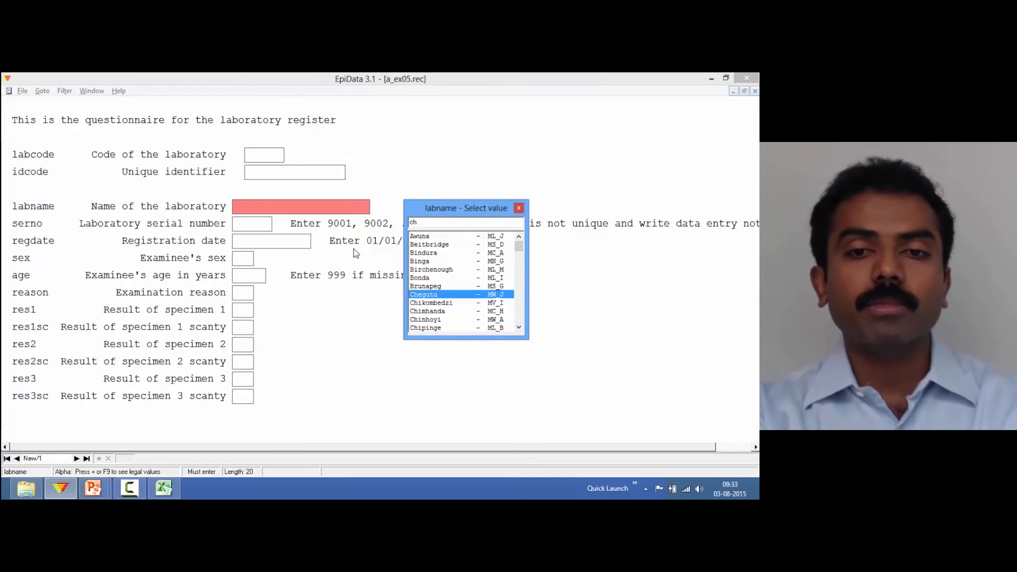
key("Down")
key("Down")
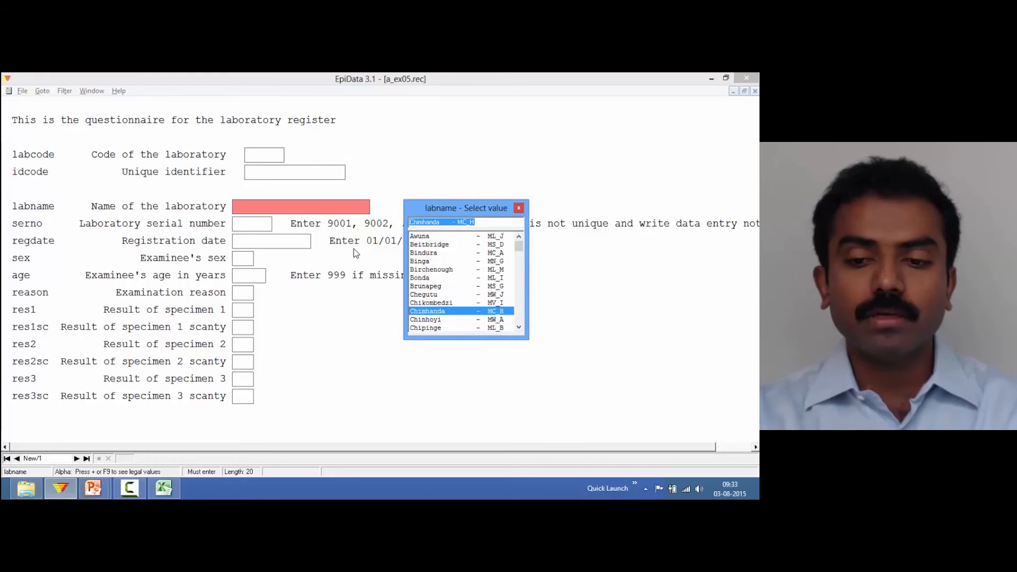
key("Return")
key("Return")
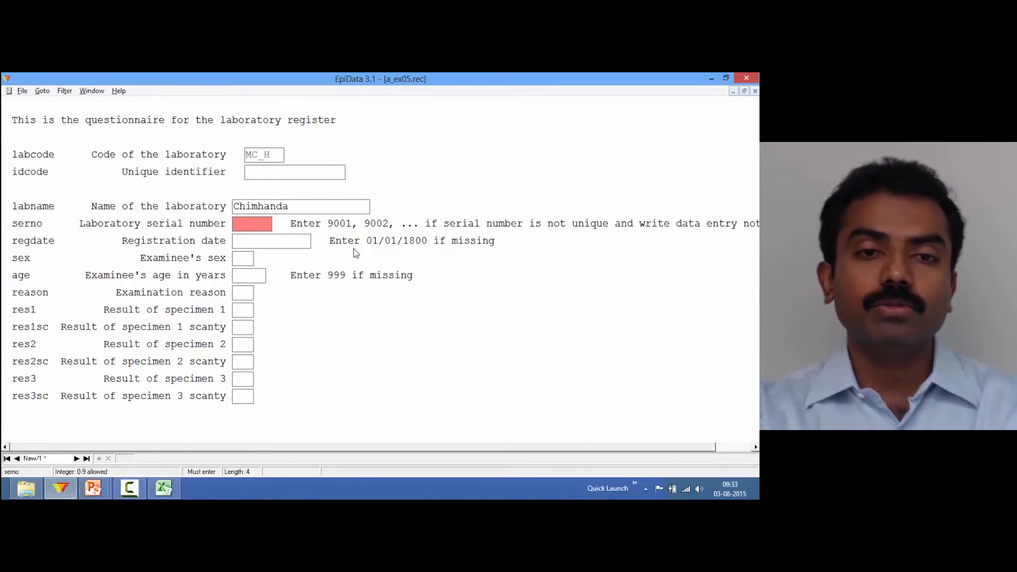